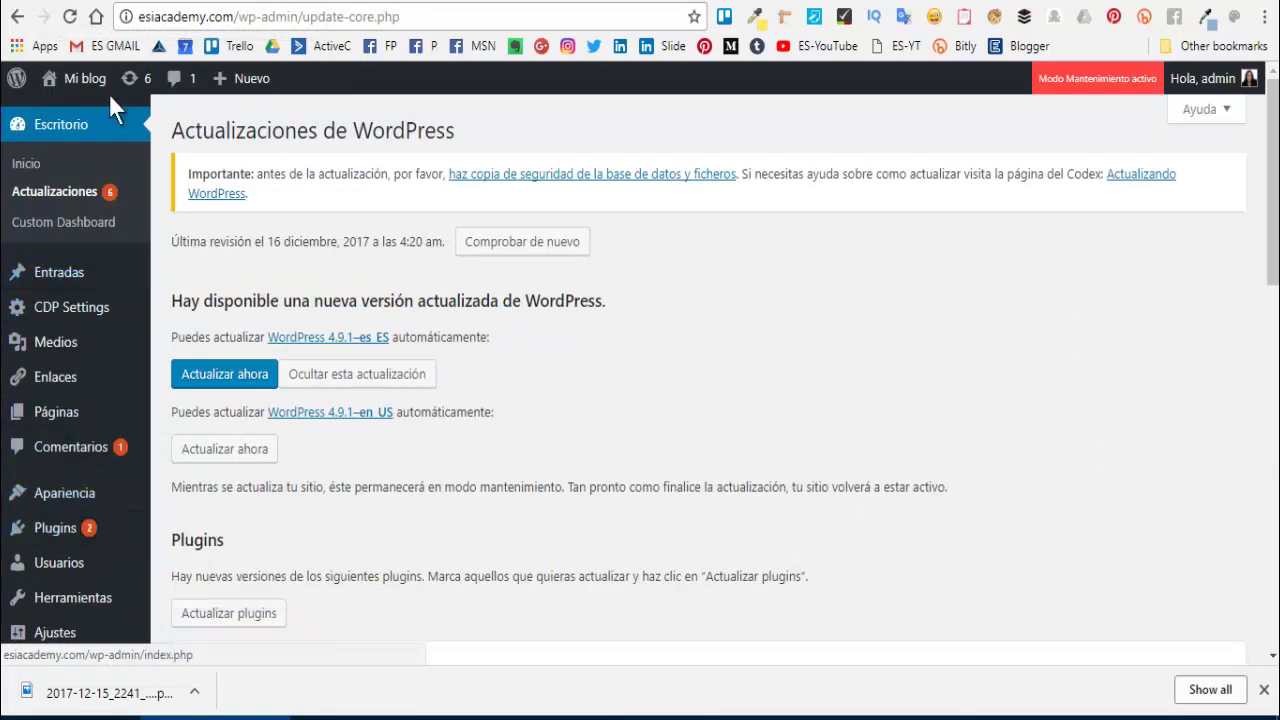
# Step: Search the directory of new plugins for "broken link checker"
pyautogui.moveTo(63, 574)
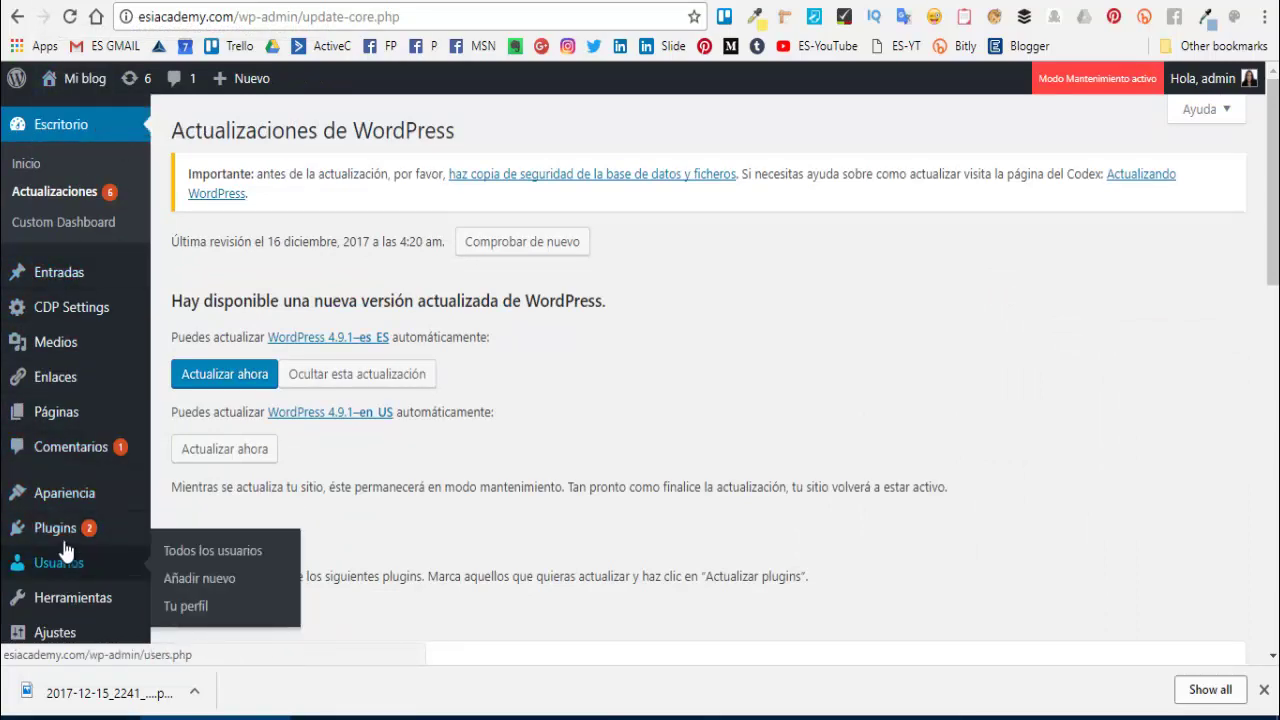
pyautogui.moveTo(30, 530)
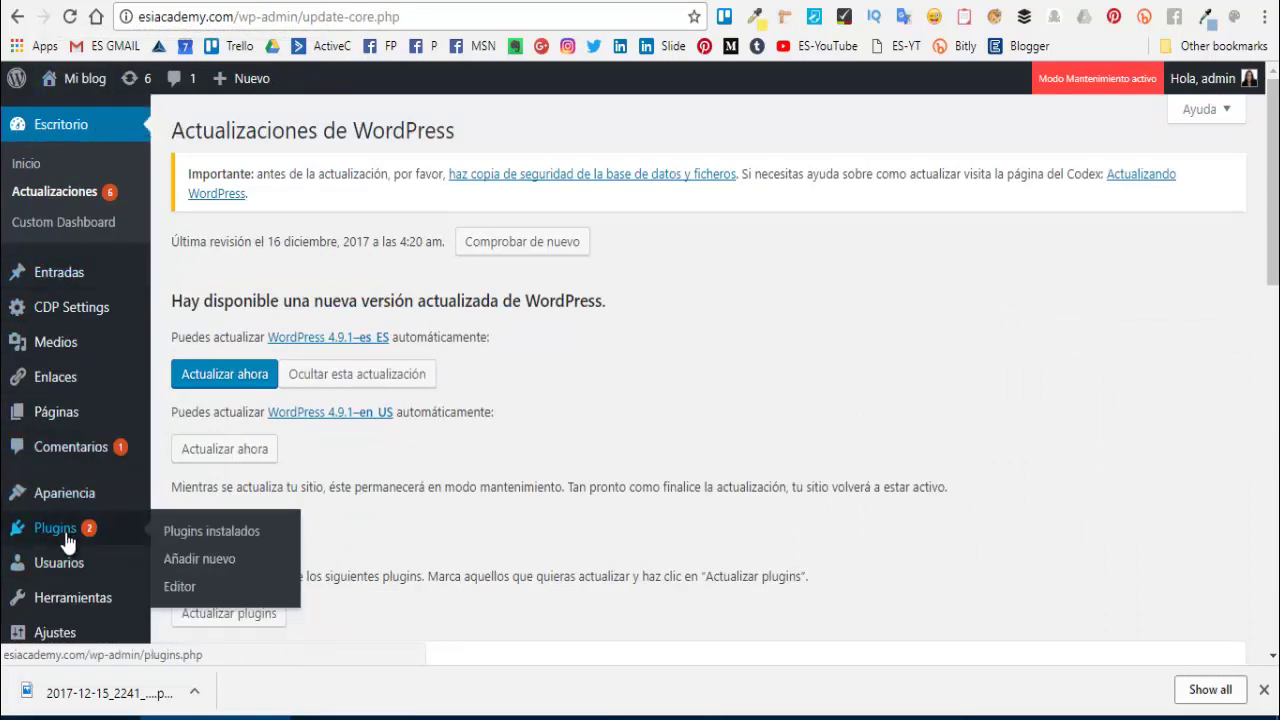
pyautogui.click(208, 562)
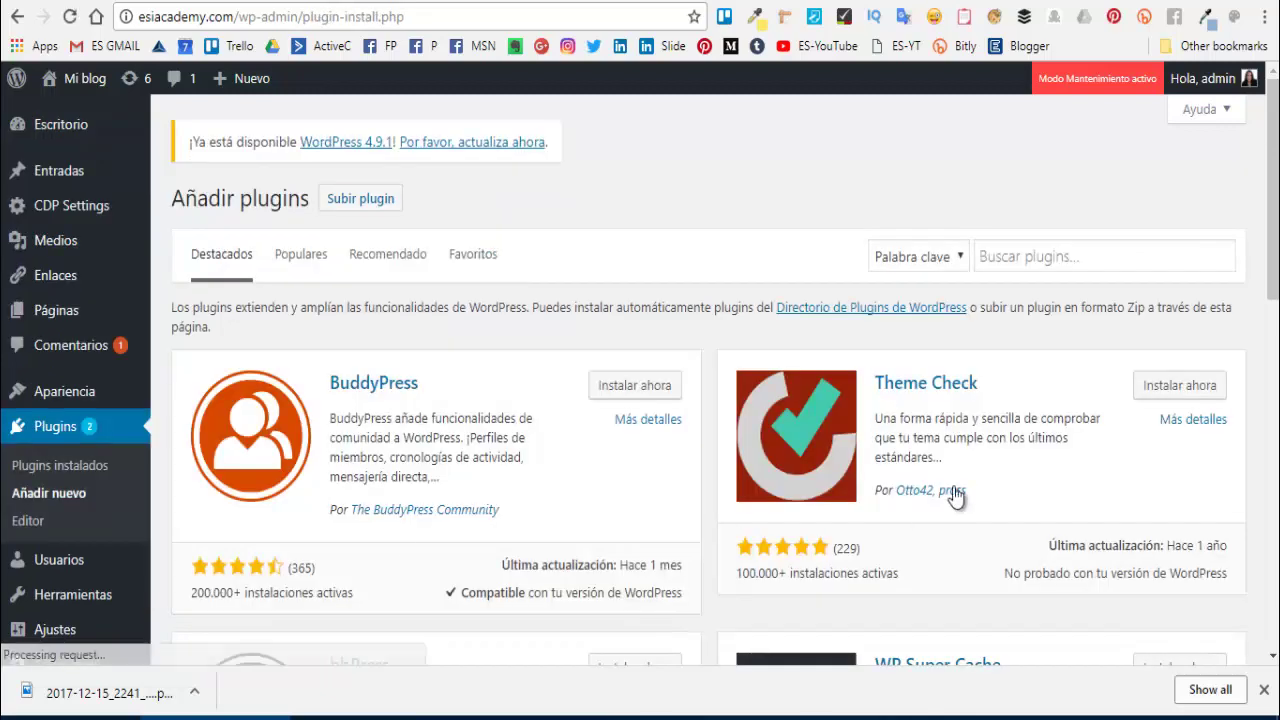
pyautogui.click(1031, 256)
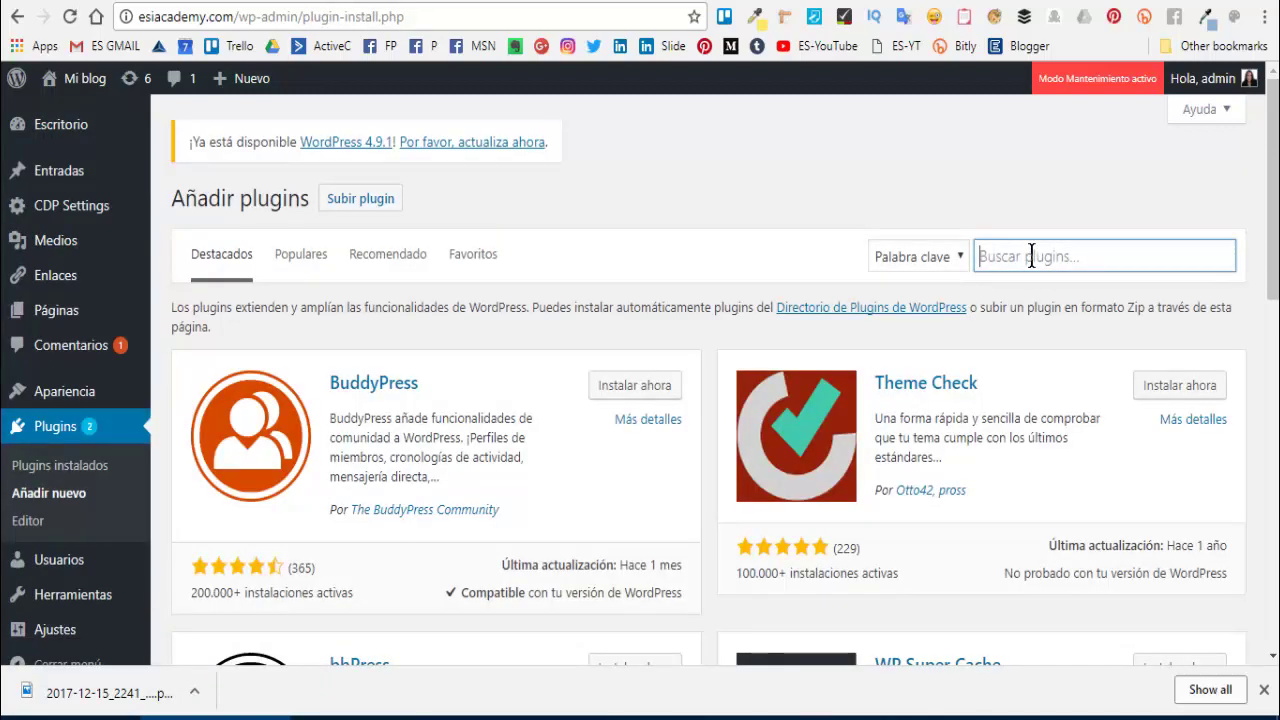
pyautogui.write('bro')
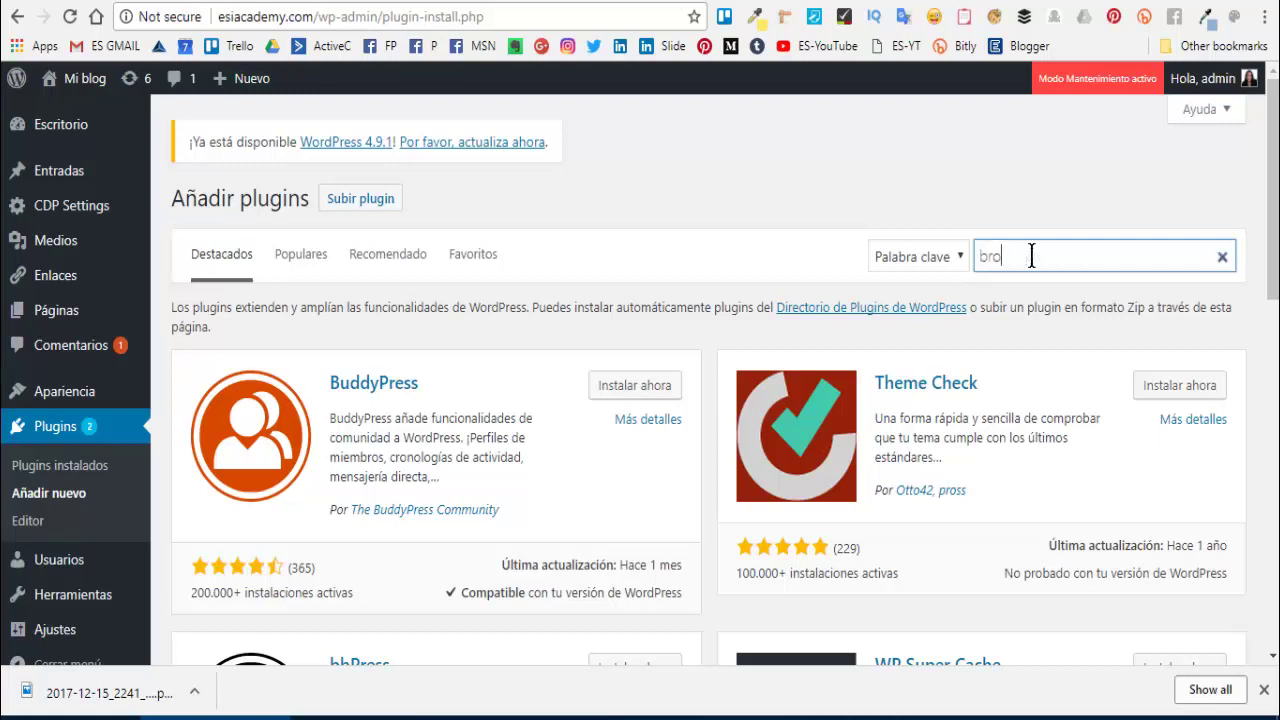
pyautogui.write('ken link checker')
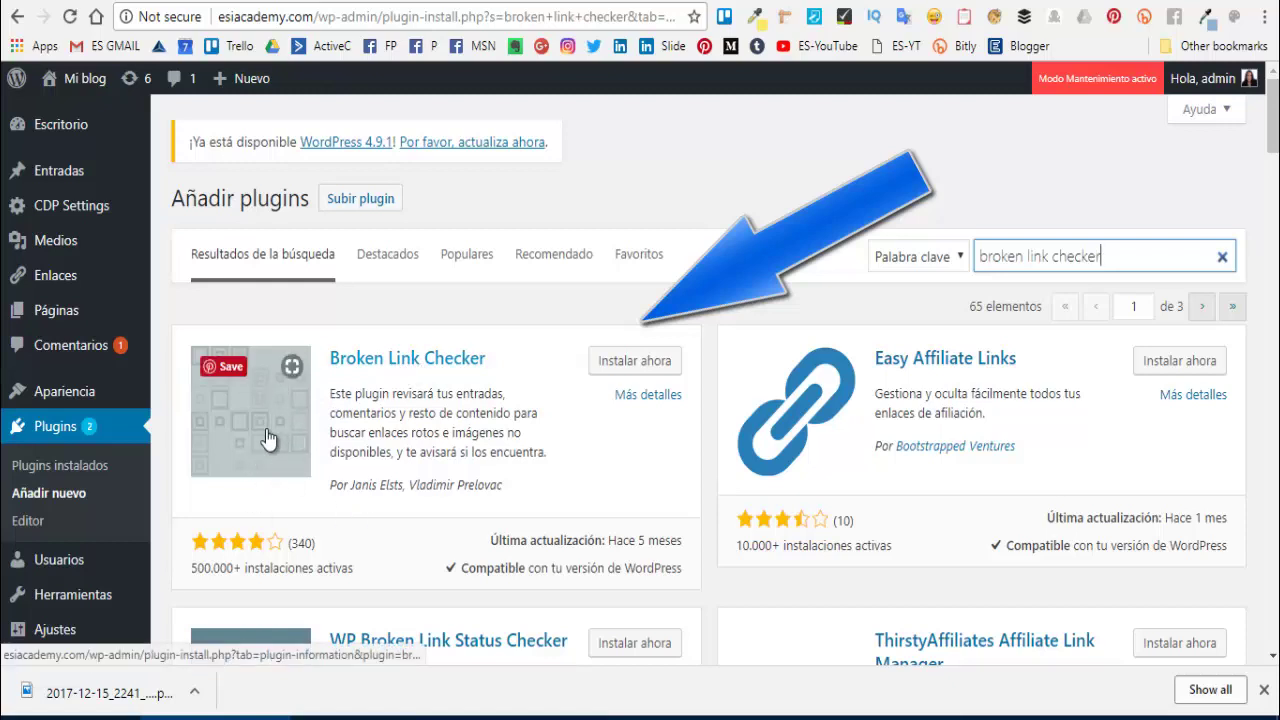
# Step: Install and activate the Broken Link Checker plugin
pyautogui.click(636, 365)
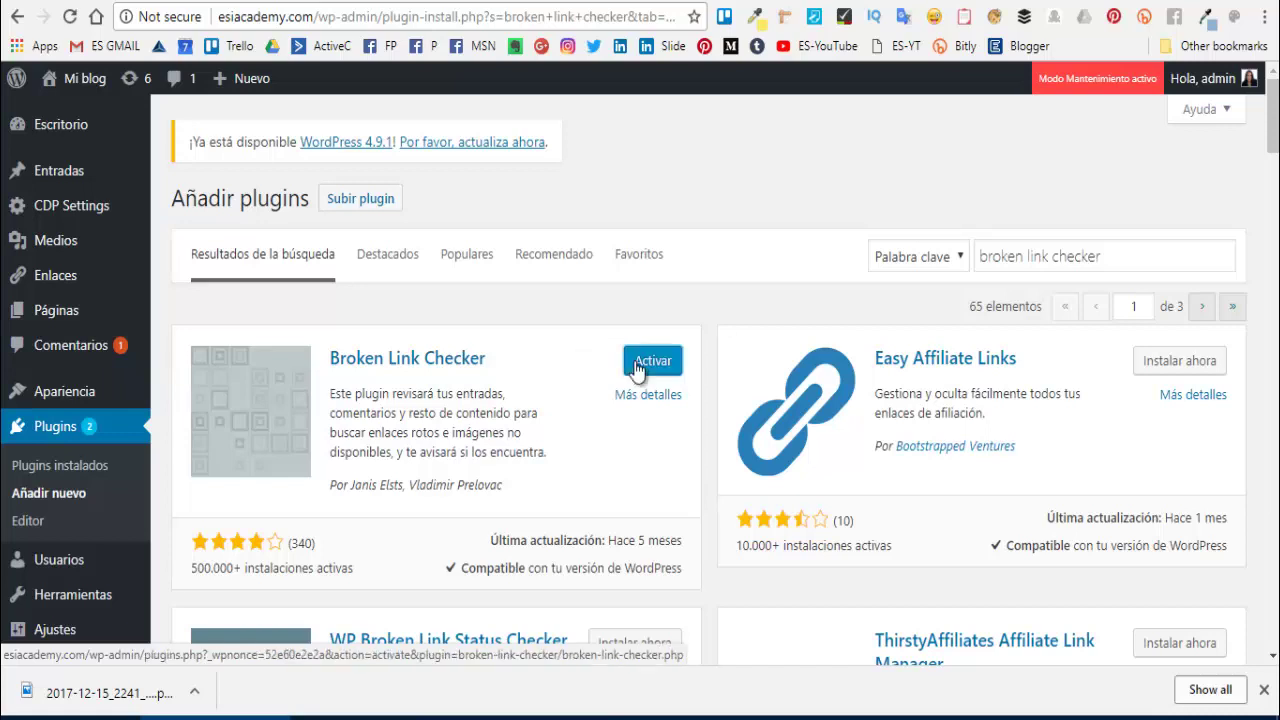
pyautogui.click(655, 365)
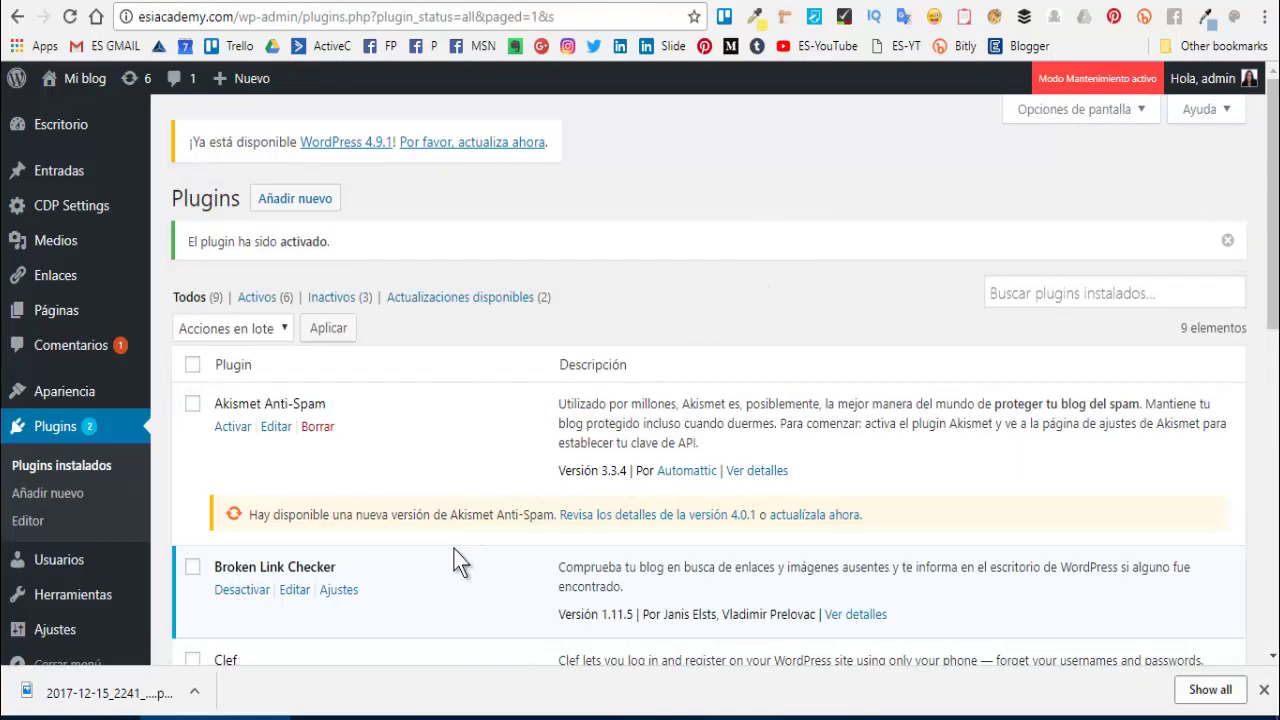
pyautogui.scroll(-1, 420, 515)
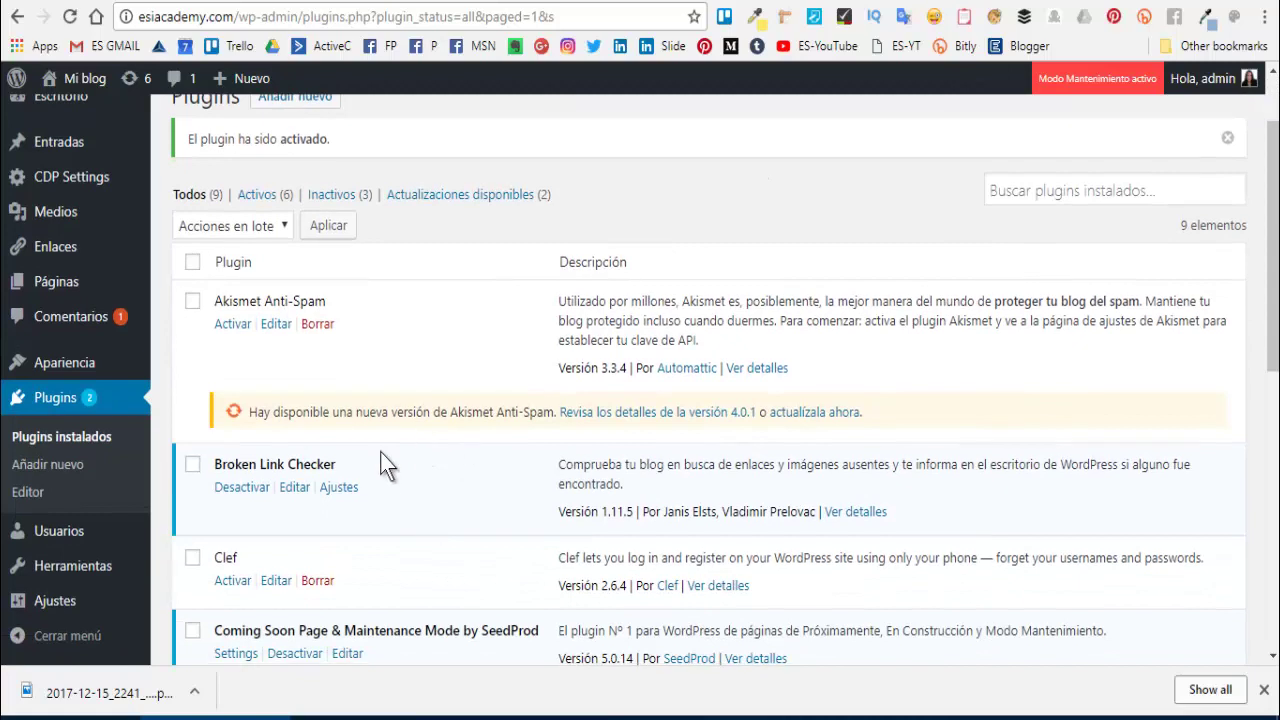
# Step: Go to the dashboard and move the Broken Link Checker widget to the second column, above the Yoast SEO overview
pyautogui.moveTo(100, 578)
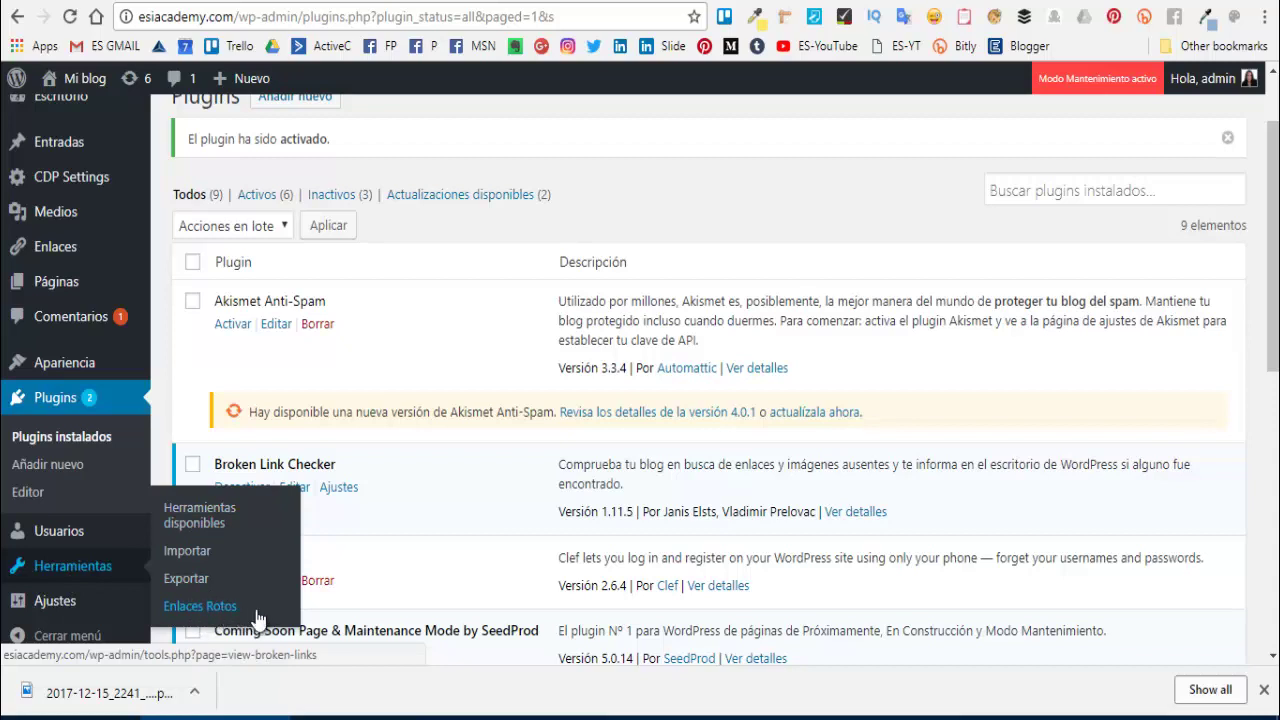
pyautogui.scroll(1, 76, 150)
pyautogui.click(75, 126)
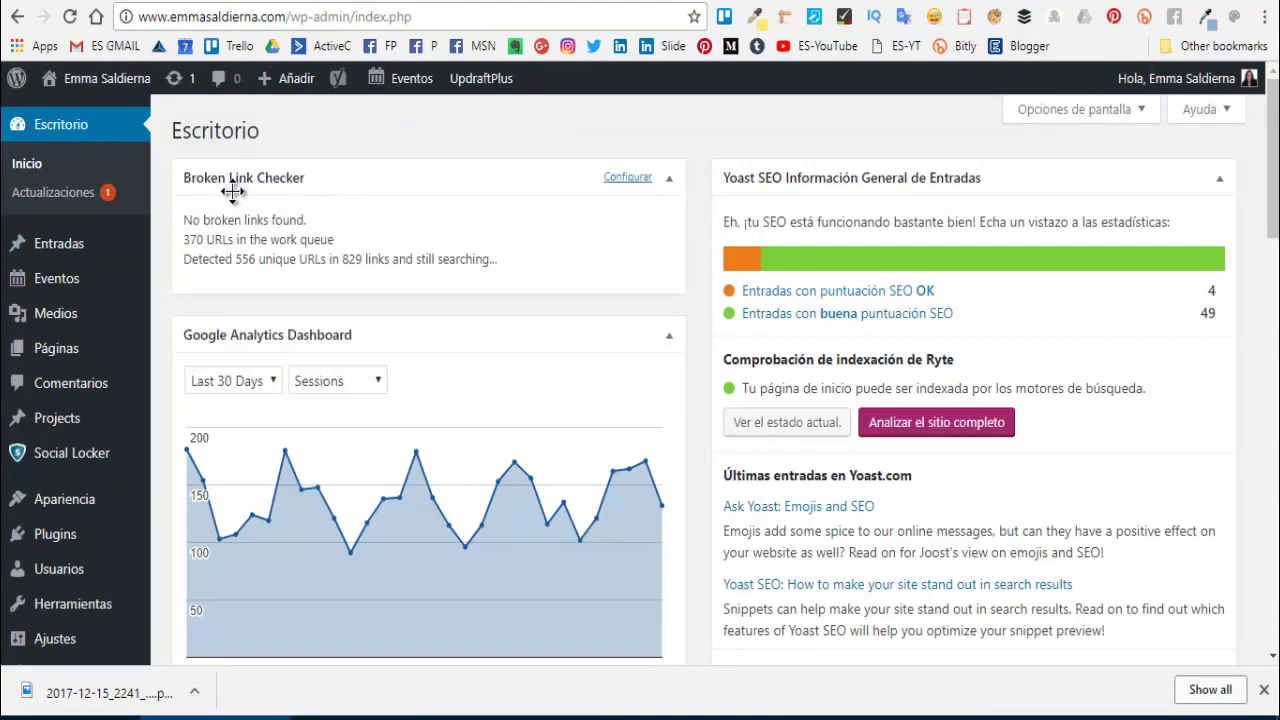
pyautogui.moveTo(418, 167); pyautogui.dragTo(885, 182)
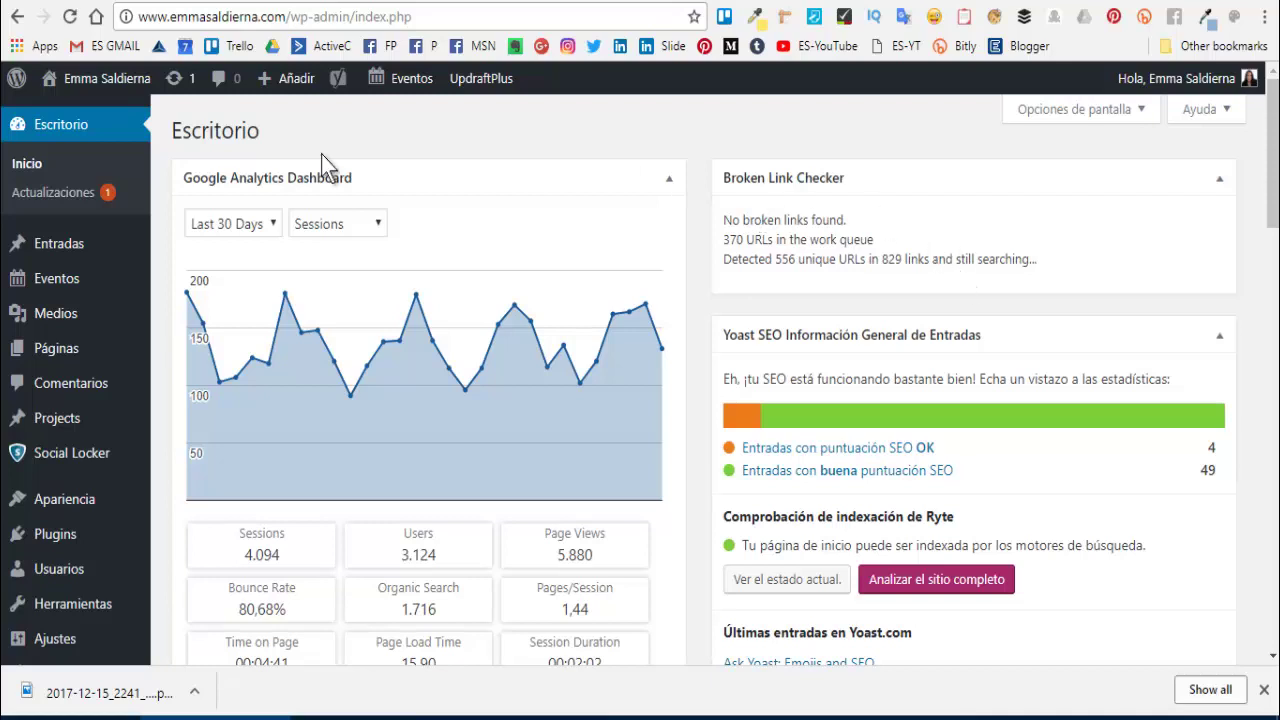
# Step: Open the Broken Links report, filter it to Warnings and dismiss the browser's downloads bar
pyautogui.moveTo(60, 612)
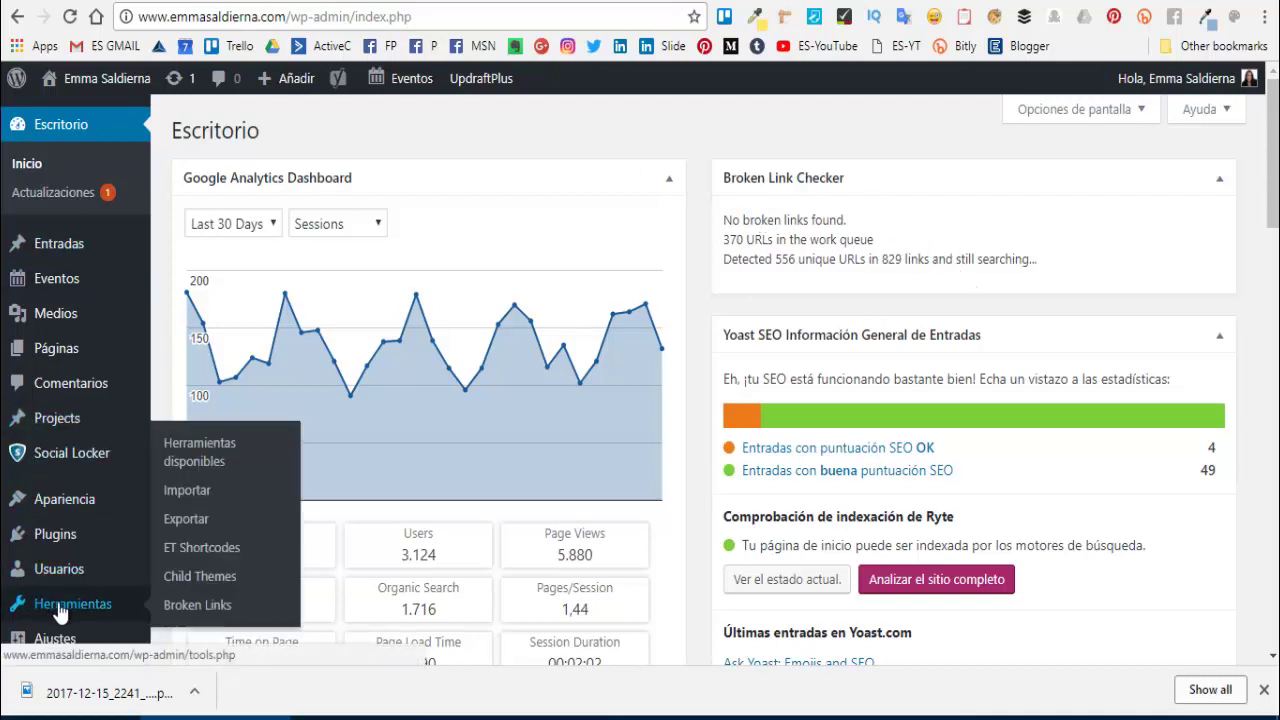
pyautogui.click(206, 607)
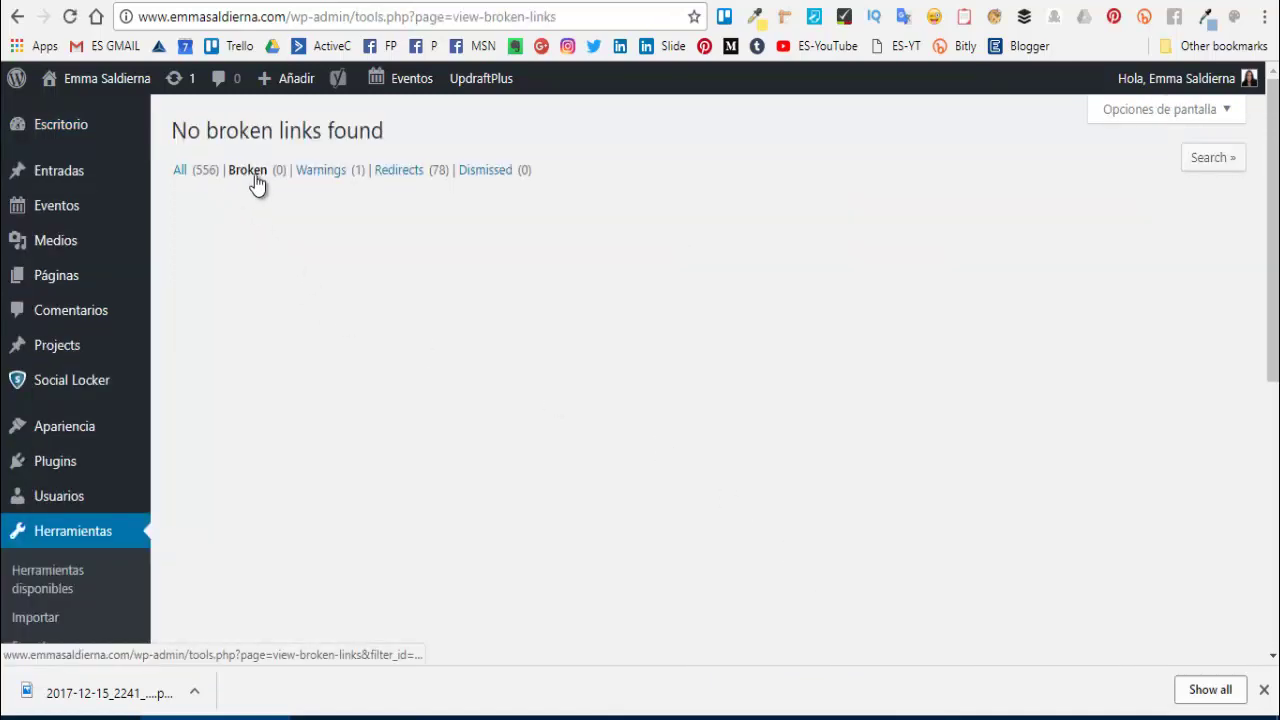
pyautogui.click(324, 175)
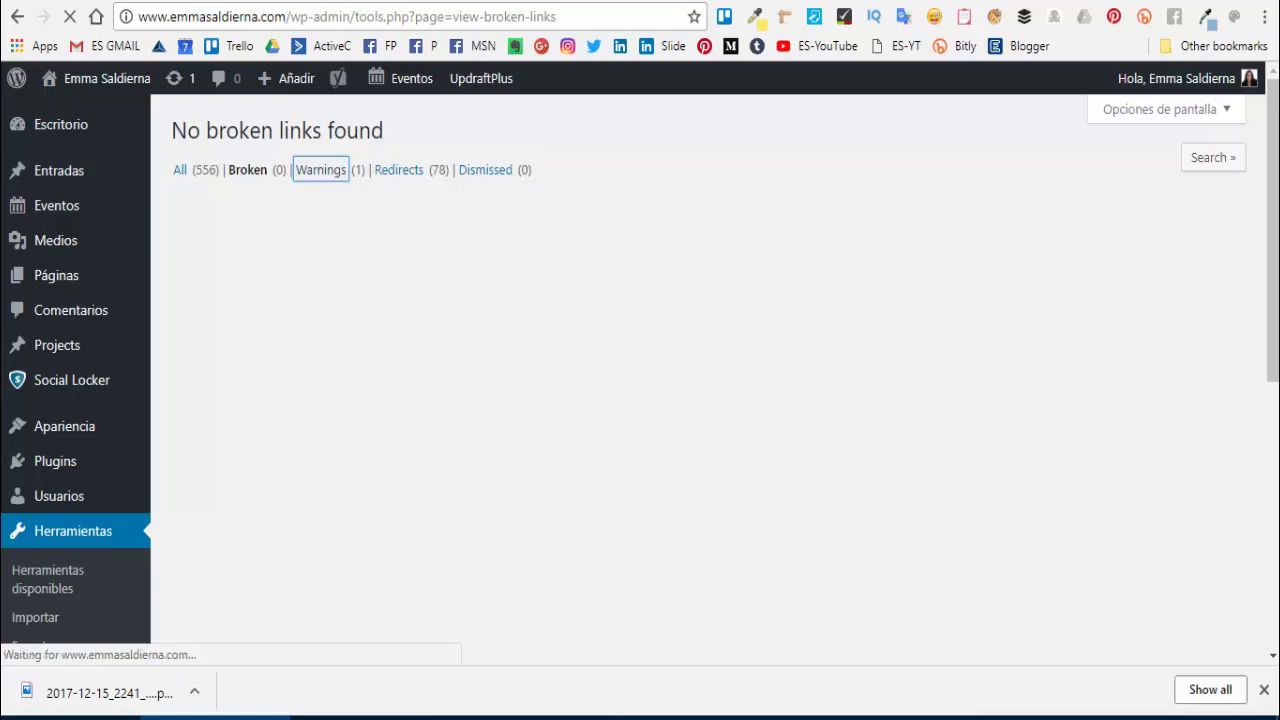
pyautogui.click(1265, 690)
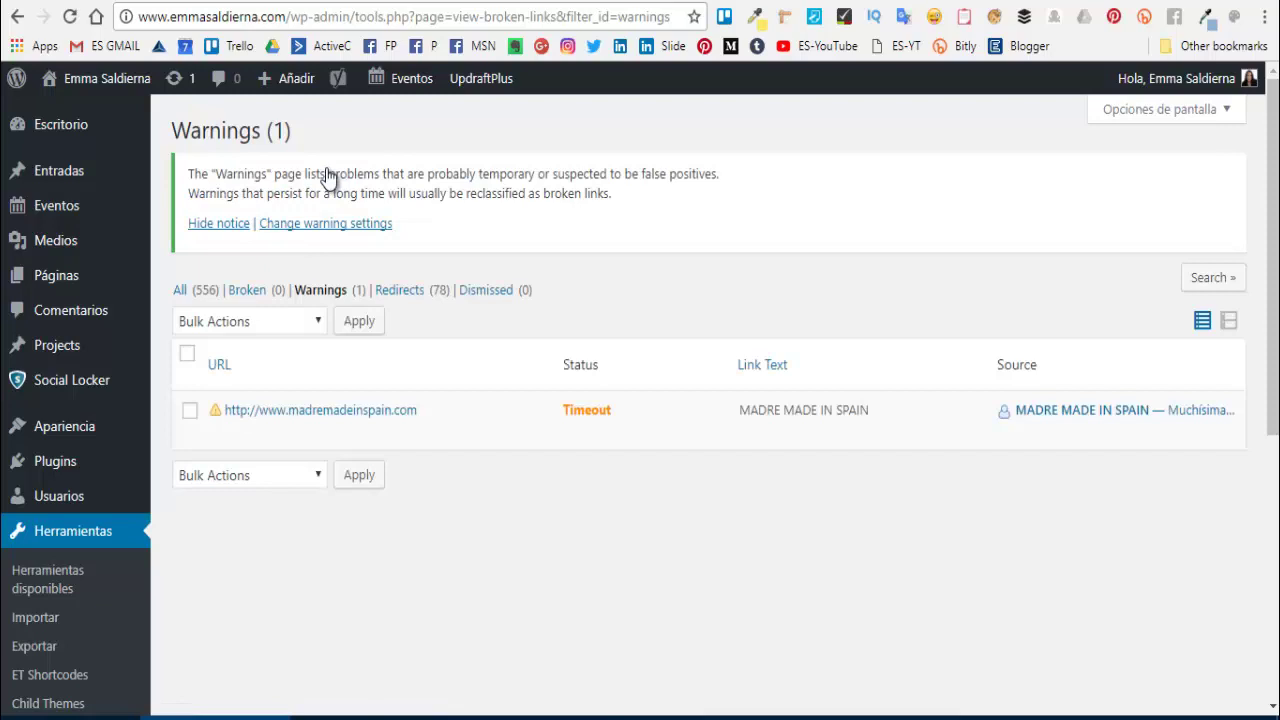
# Step: View the source comment of the madremadeinspain.com warning in a new tab, look through the post's comments, and return to the report
pyautogui.moveTo(300, 422)
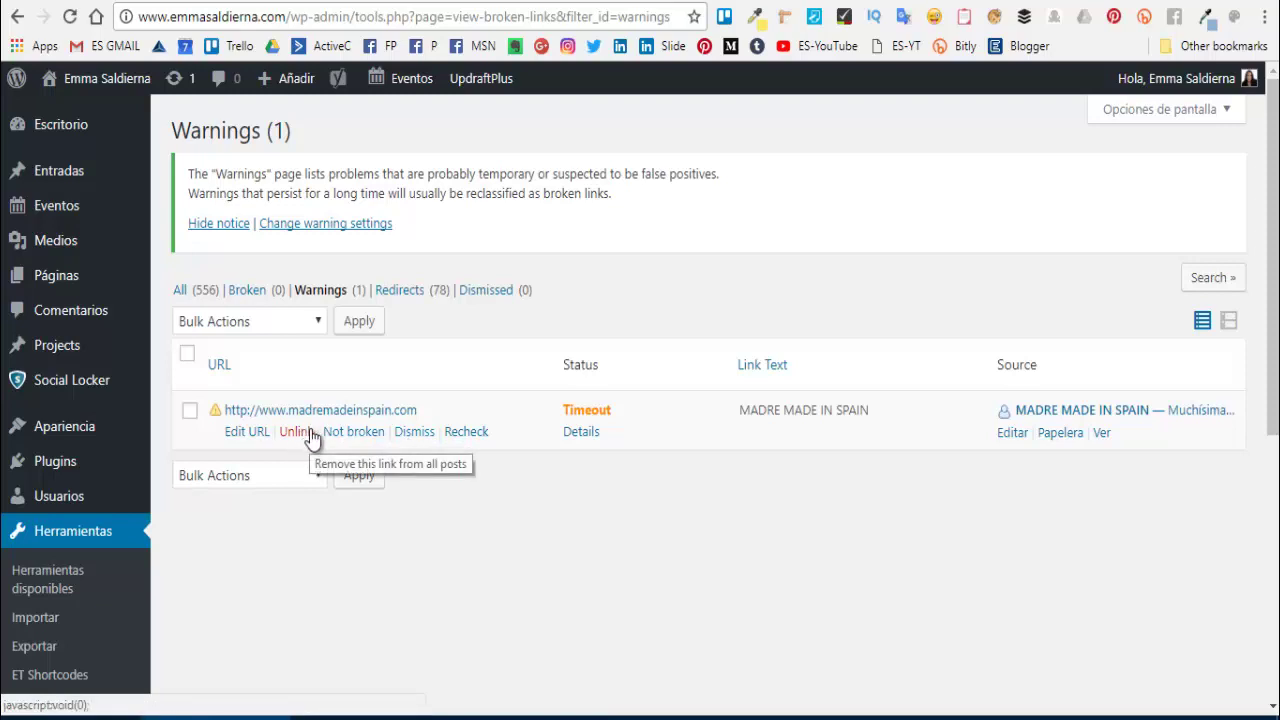
pyautogui.rightClick(1102, 435)
pyautogui.click(1121, 449)
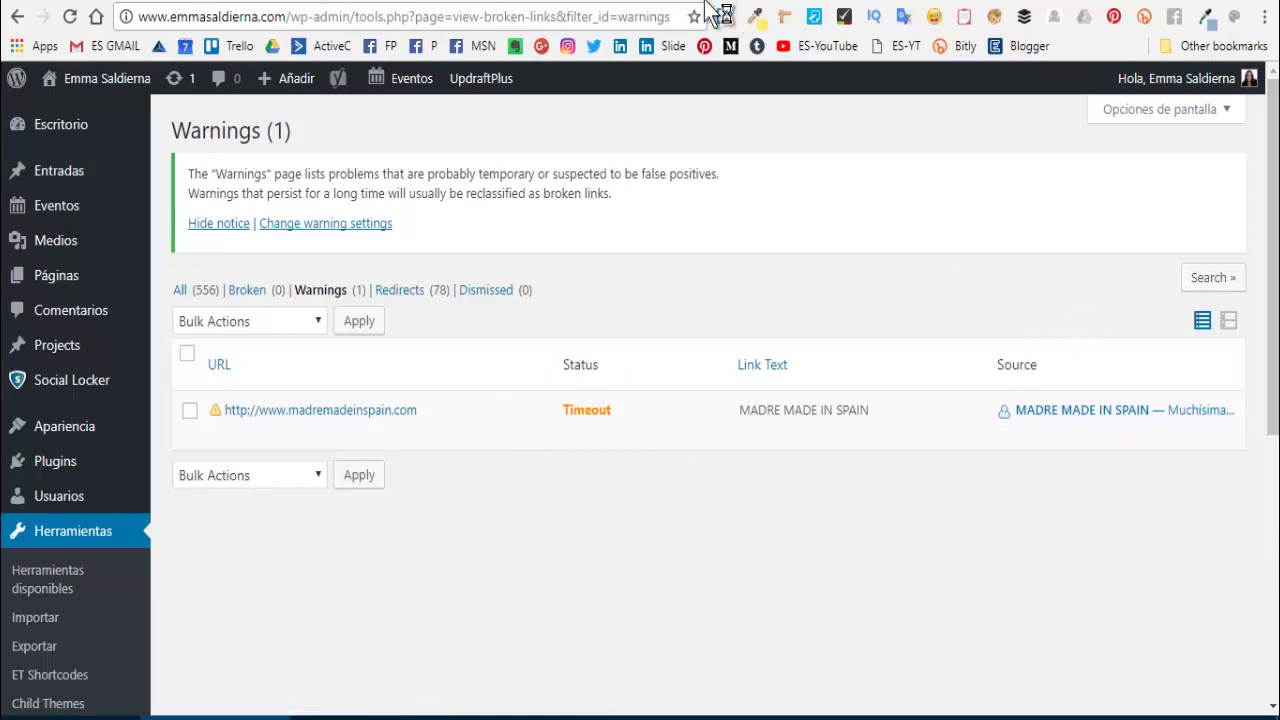
pyautogui.click(652, 3)
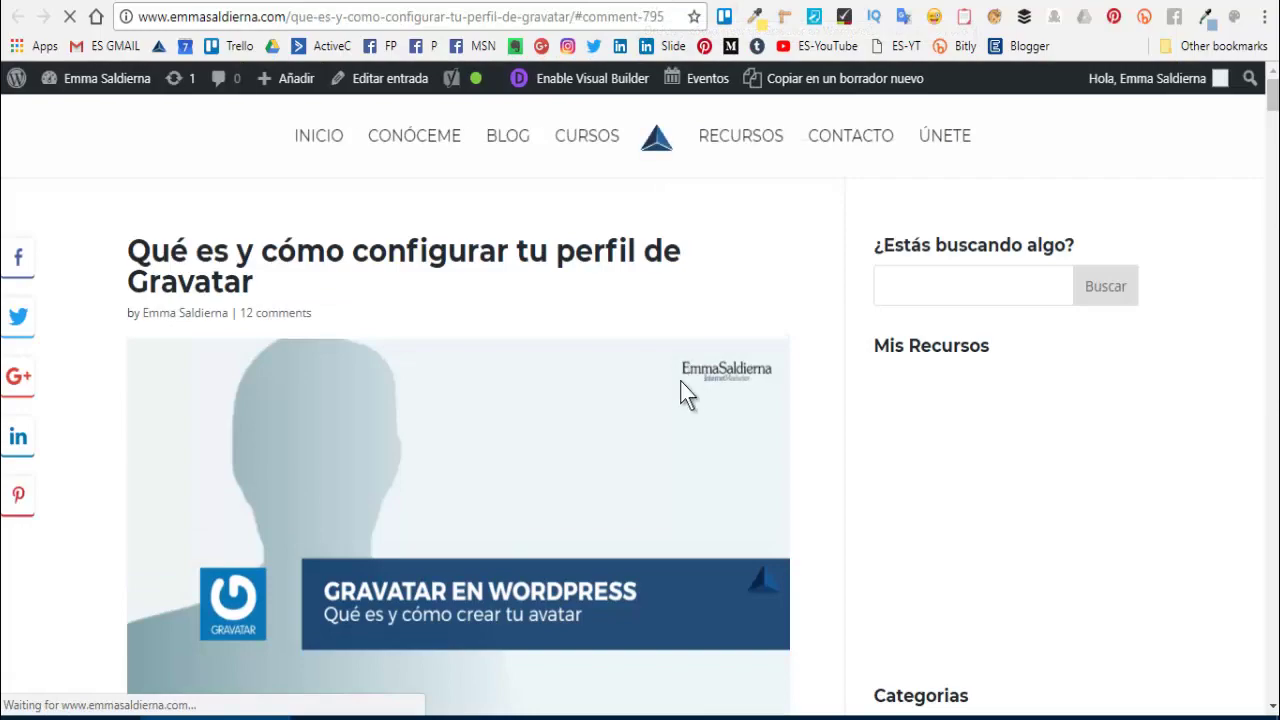
pyautogui.scroll(-5, 678, 447)
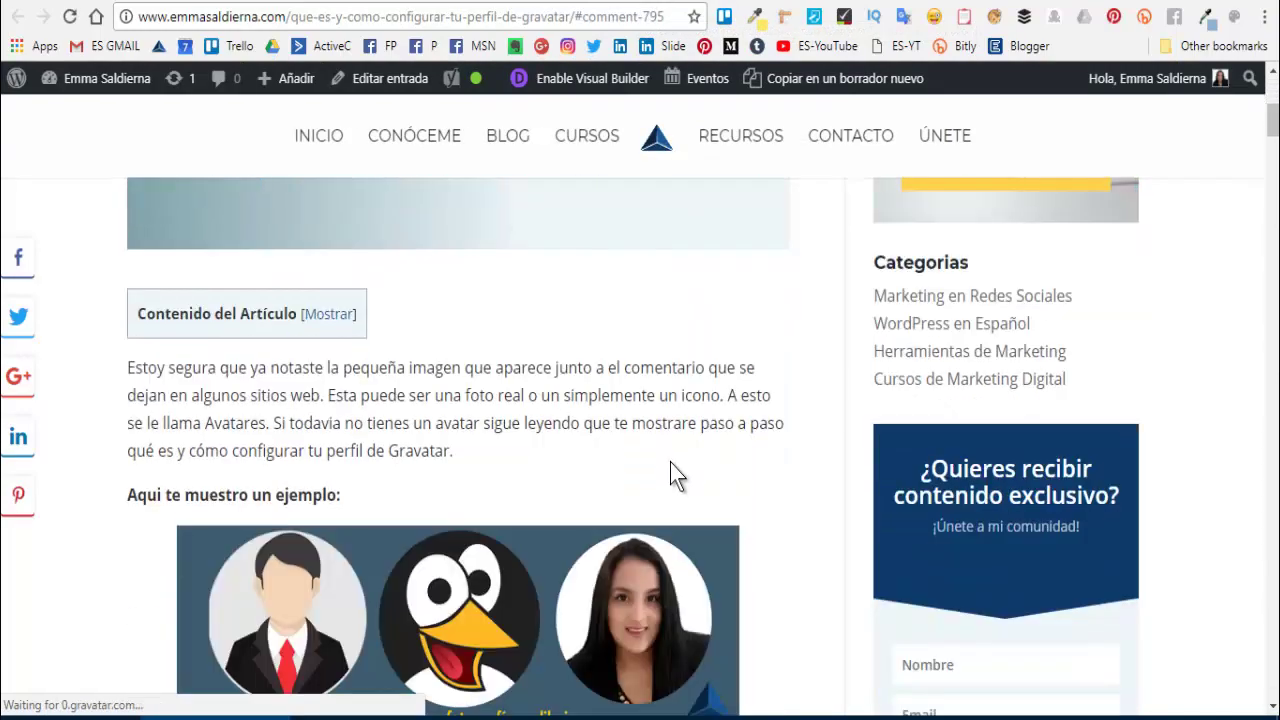
pyautogui.scroll(-6, 675, 465)
pyautogui.scroll(-20, 657, 425)
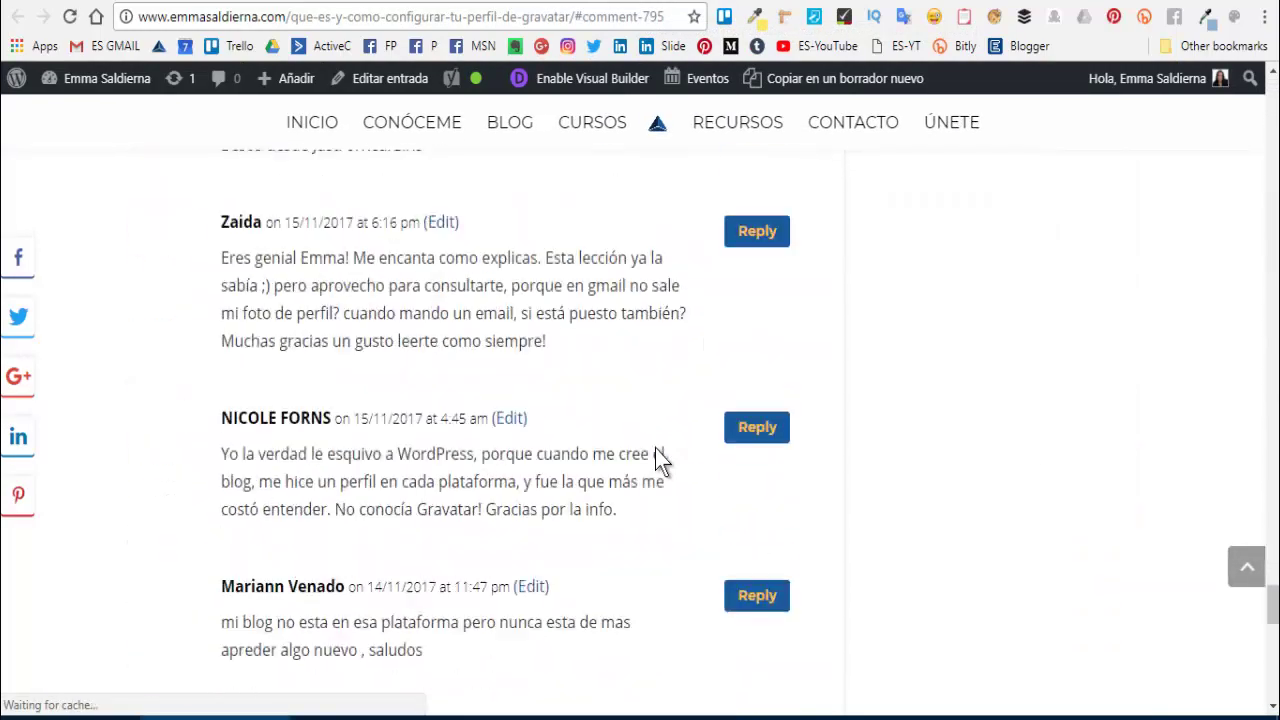
pyautogui.scroll(7, 546, 492)
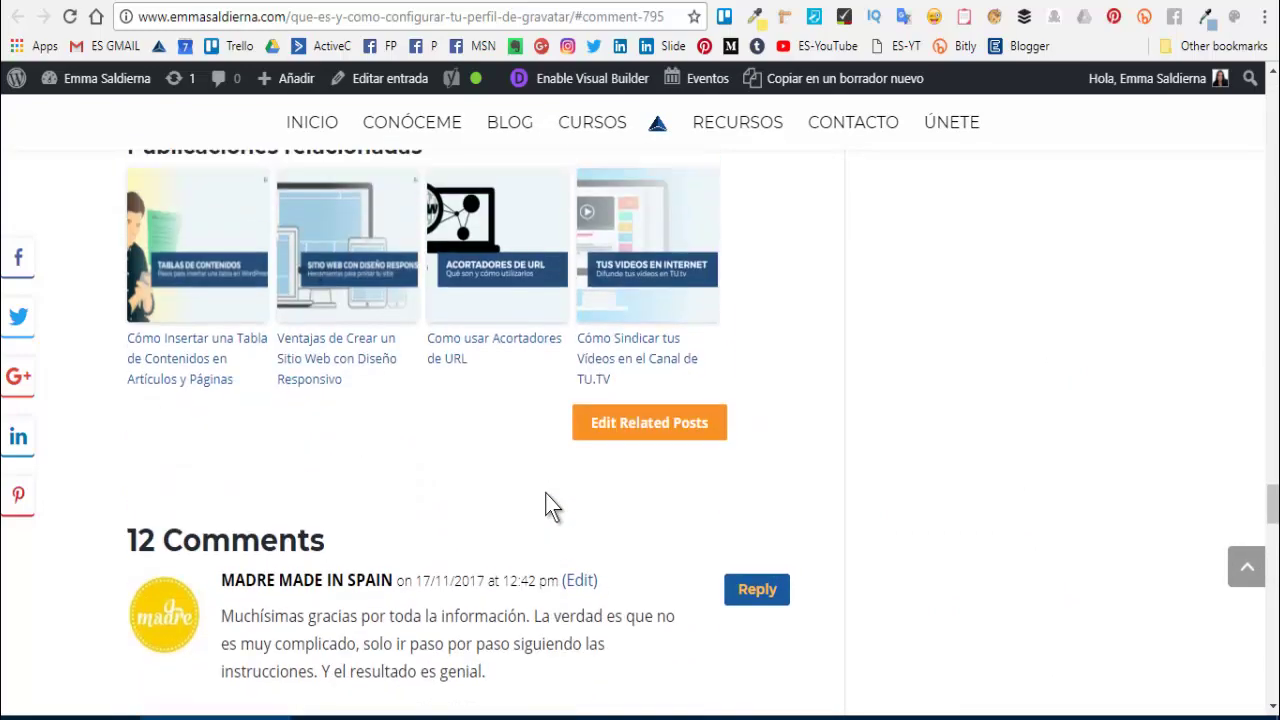
pyautogui.scroll(-15, 548, 505)
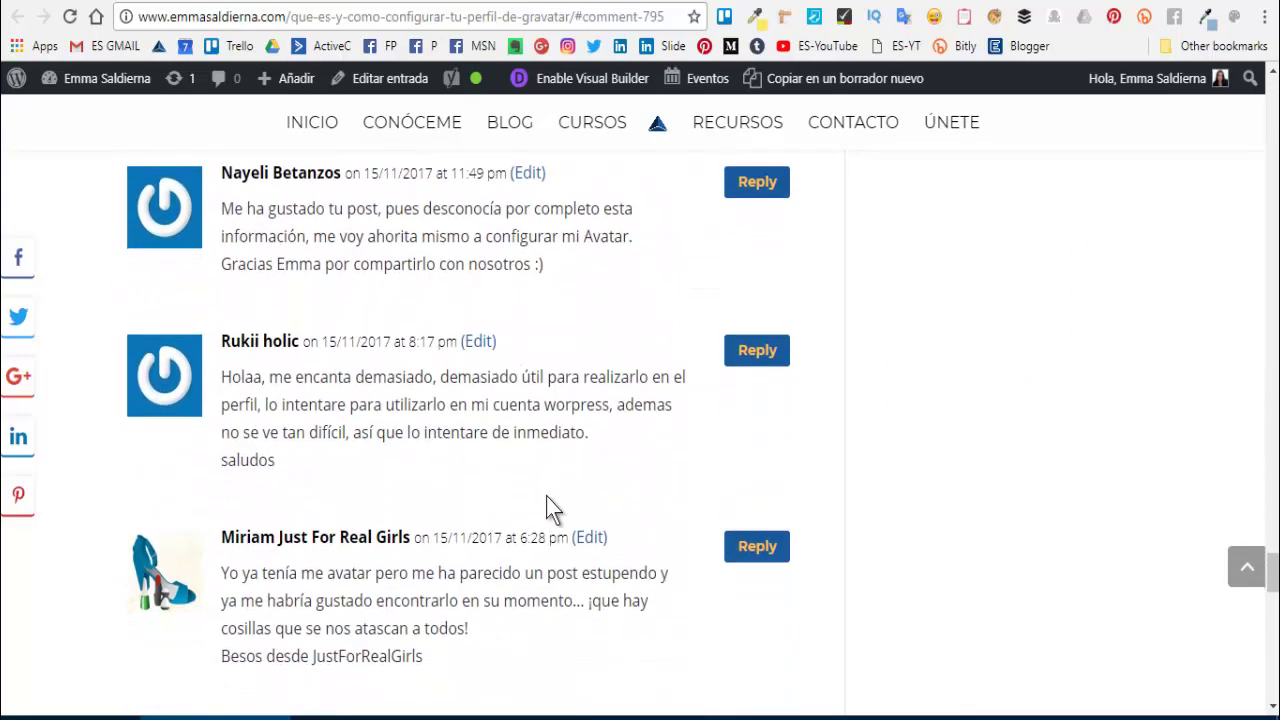
pyautogui.scroll(-8, 548, 512)
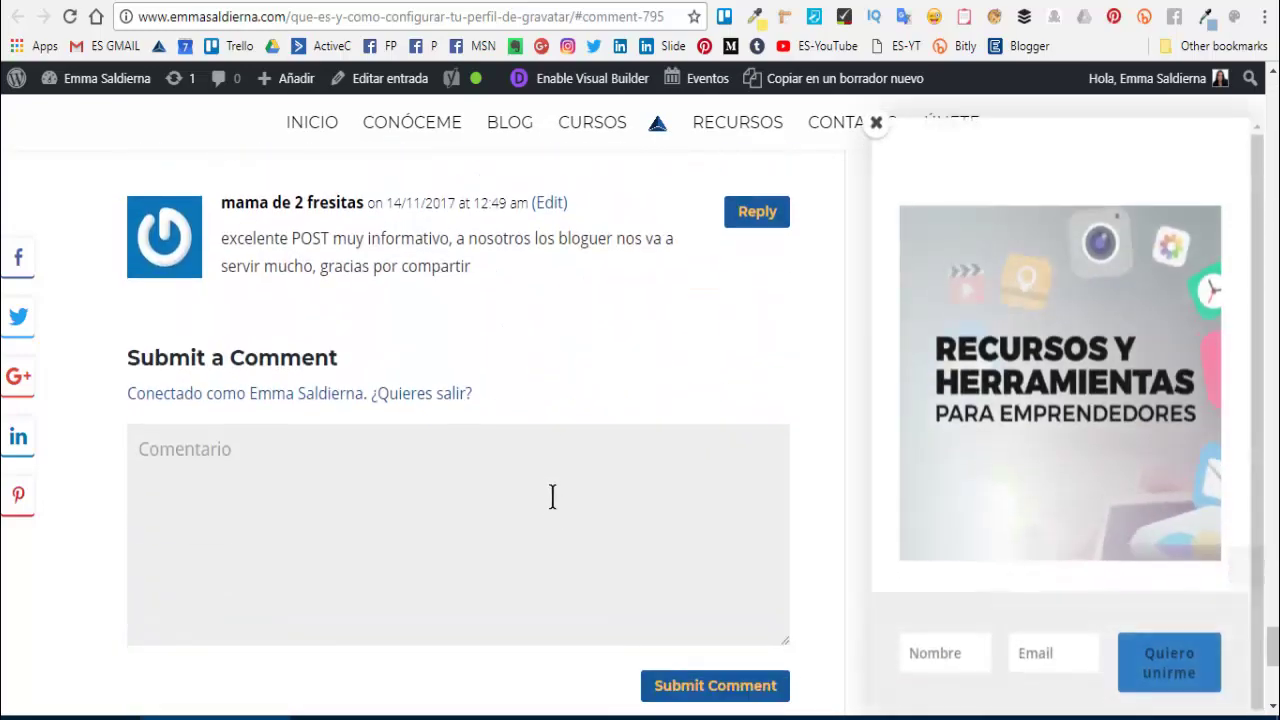
pyautogui.hotkey('alt', 'Left')
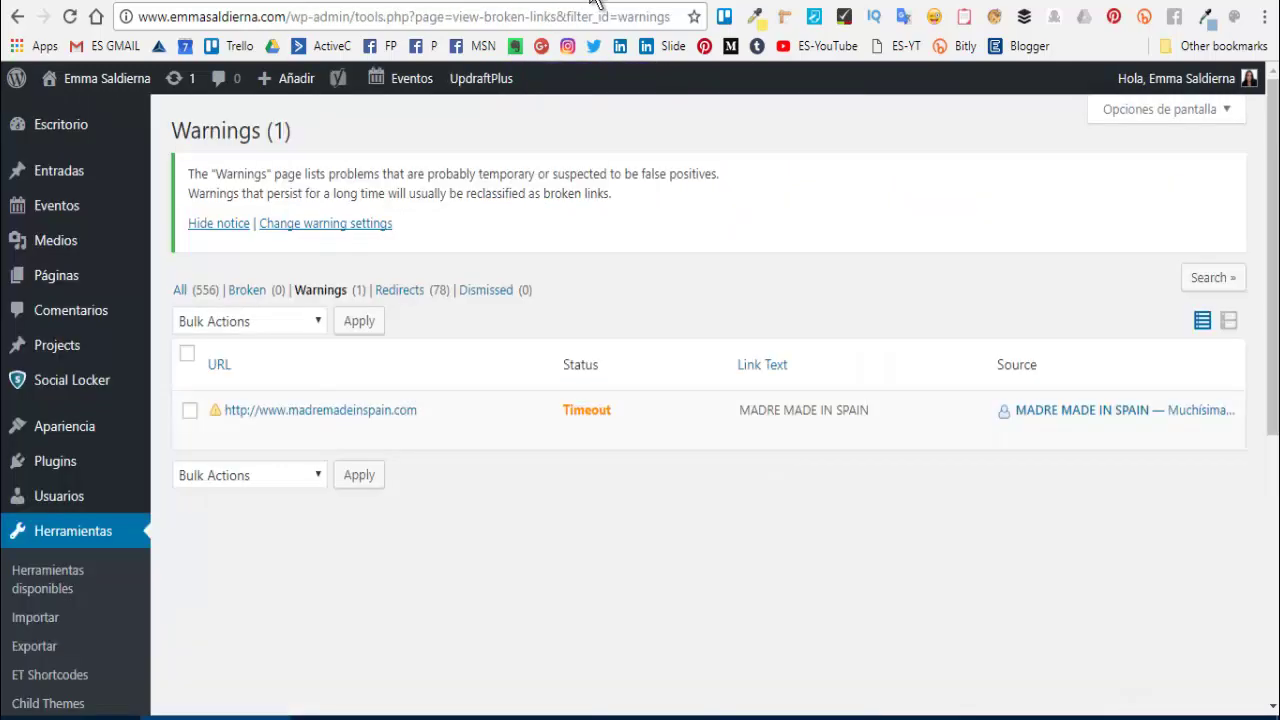
# Step: Filter the report to Redirects and examine the listed URLs, their statuses and the actions available for the first link
pyautogui.click(406, 292)
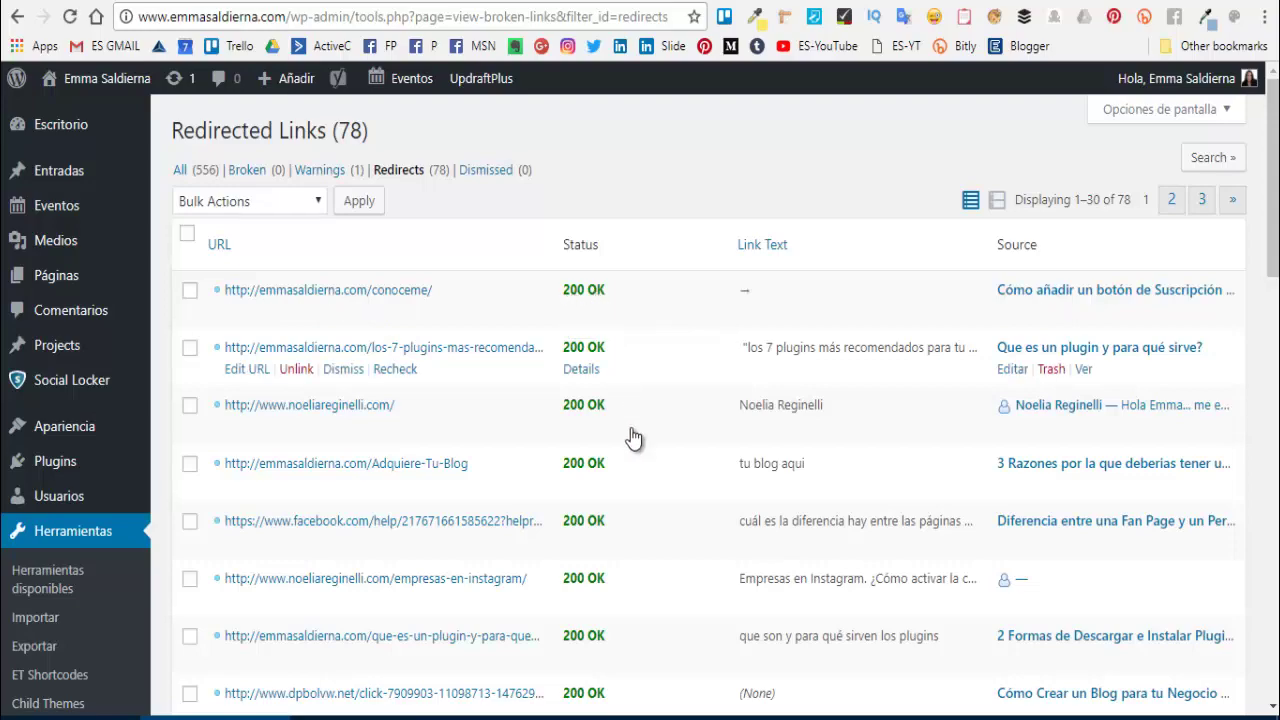
pyautogui.scroll(-11, 603, 571)
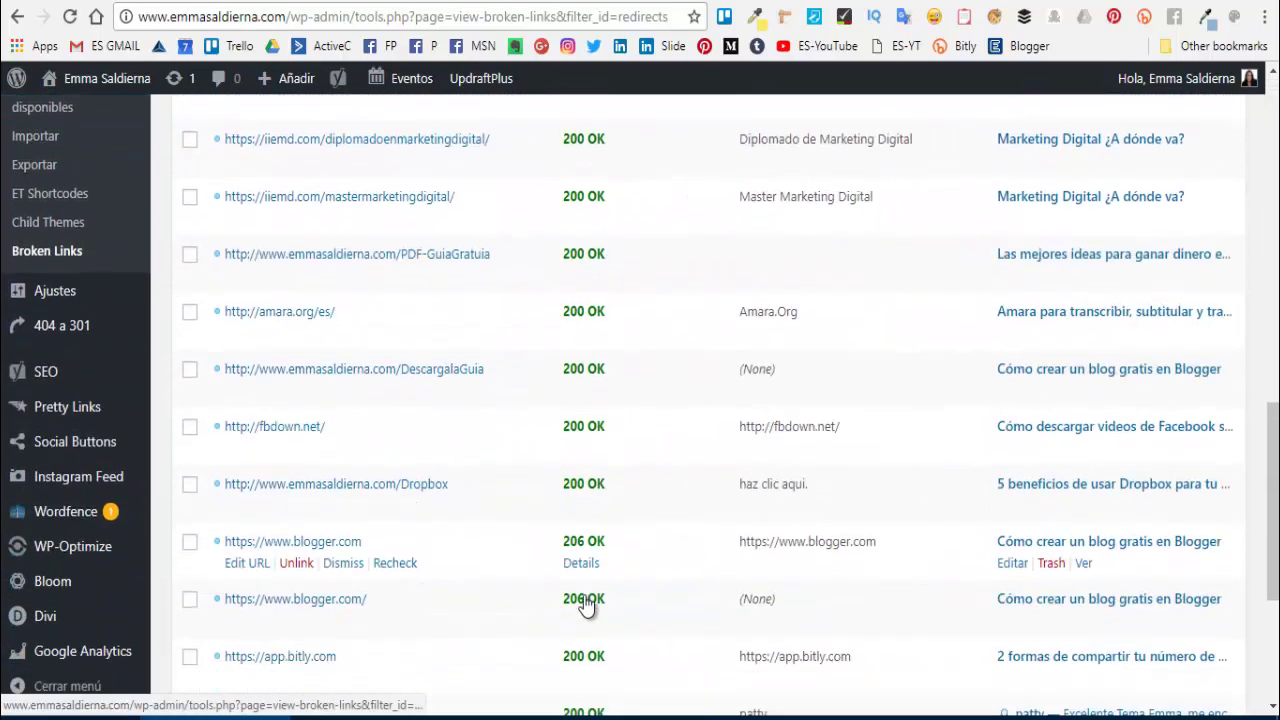
pyautogui.scroll(-4, 590, 610)
pyautogui.scroll(15, 586, 590)
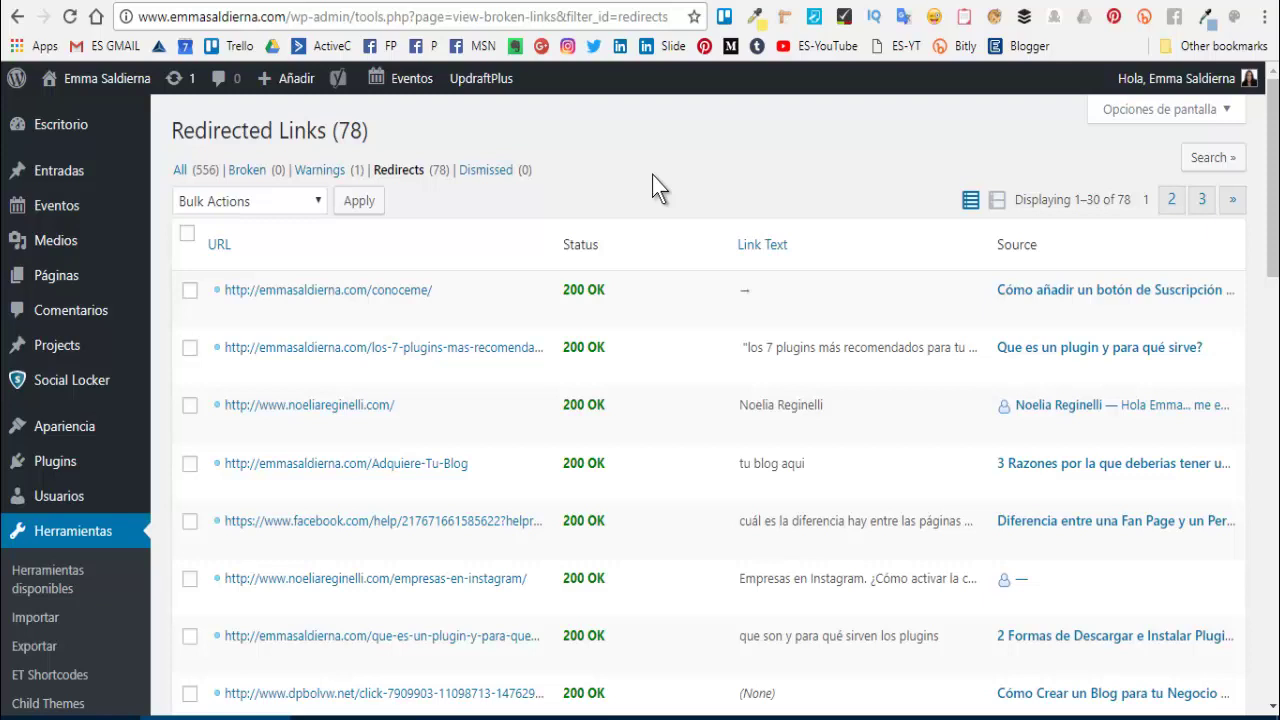
pyautogui.moveTo(608, 306)
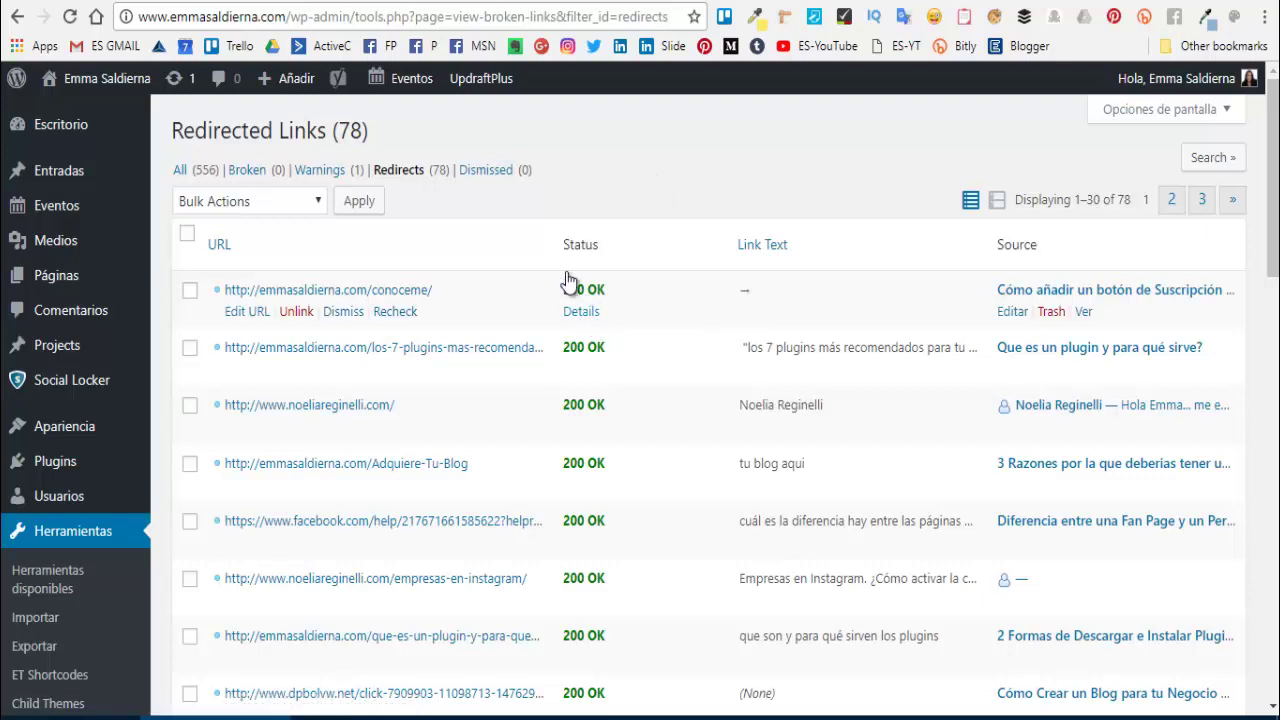
pyautogui.click(250, 312)
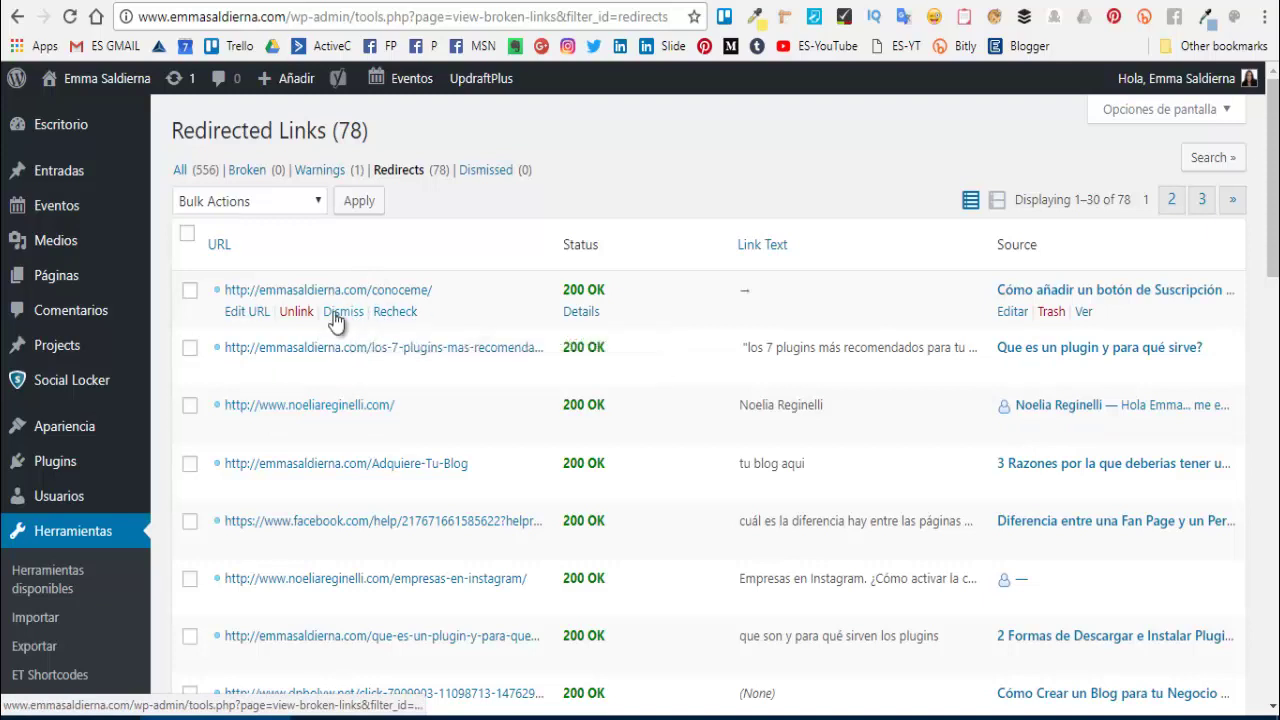
# Step: Filter the report to Broken links, revisiting the opened Gravatar post in between
pyautogui.click(249, 176)
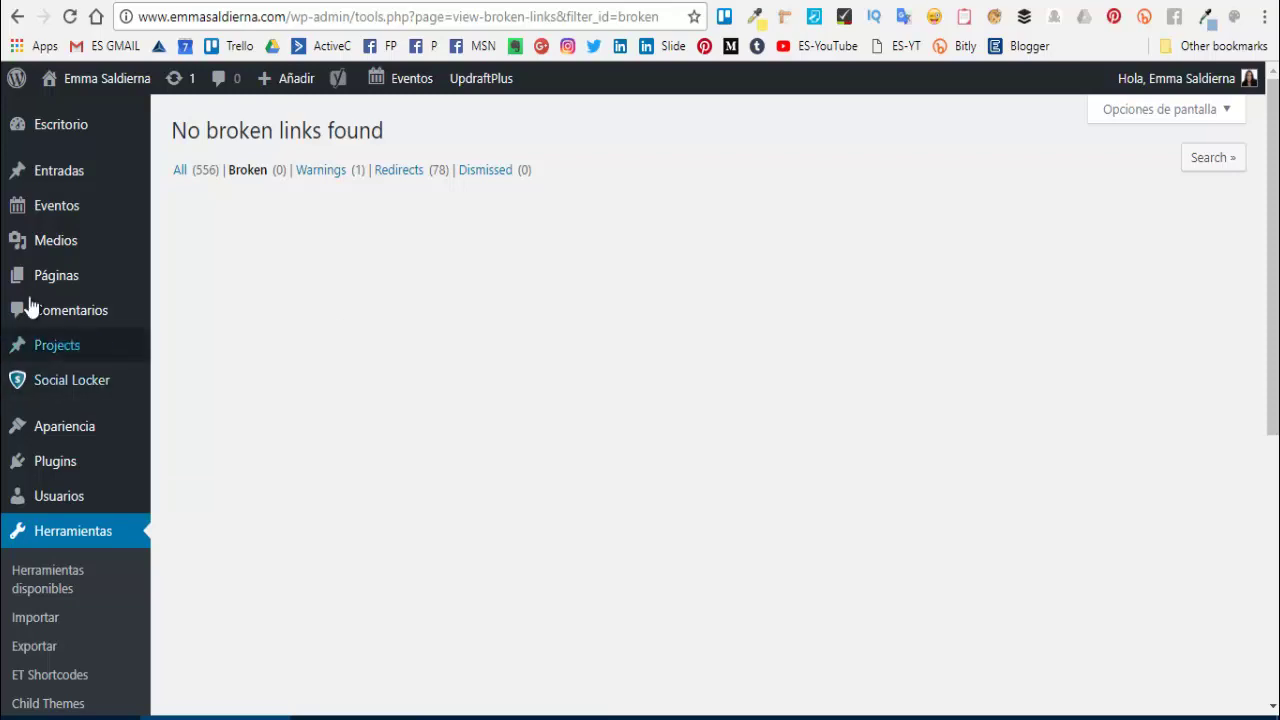
pyautogui.scroll(-3, 90, 560)
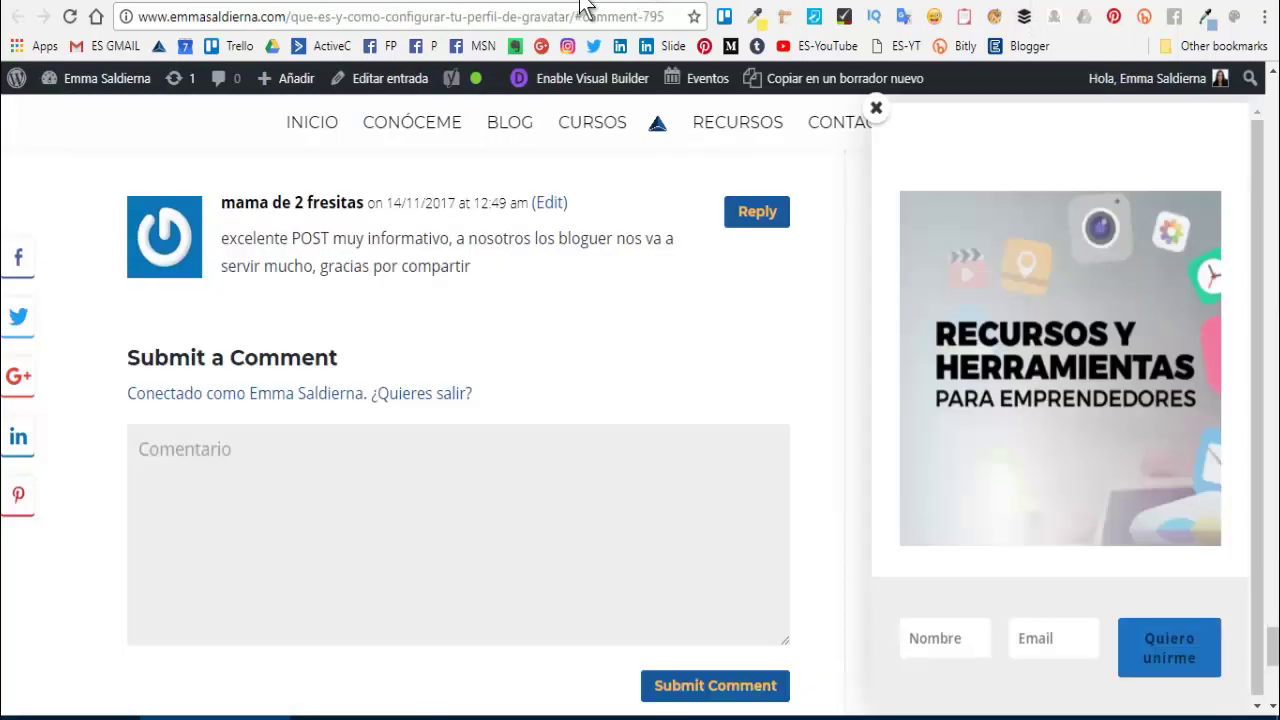
pyautogui.click(585, 5)
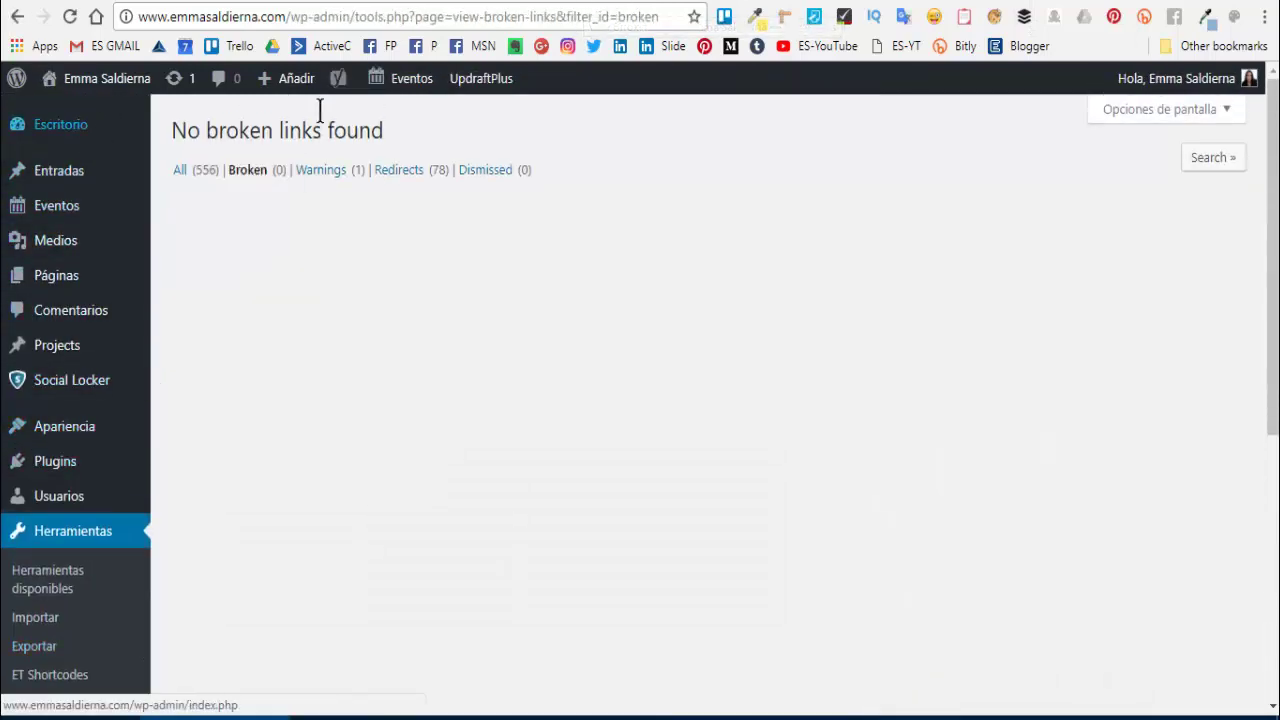
# Step: Return to the Redirects list and view the source post of the /conoceme/ link in a new tab
pyautogui.click(398, 180)
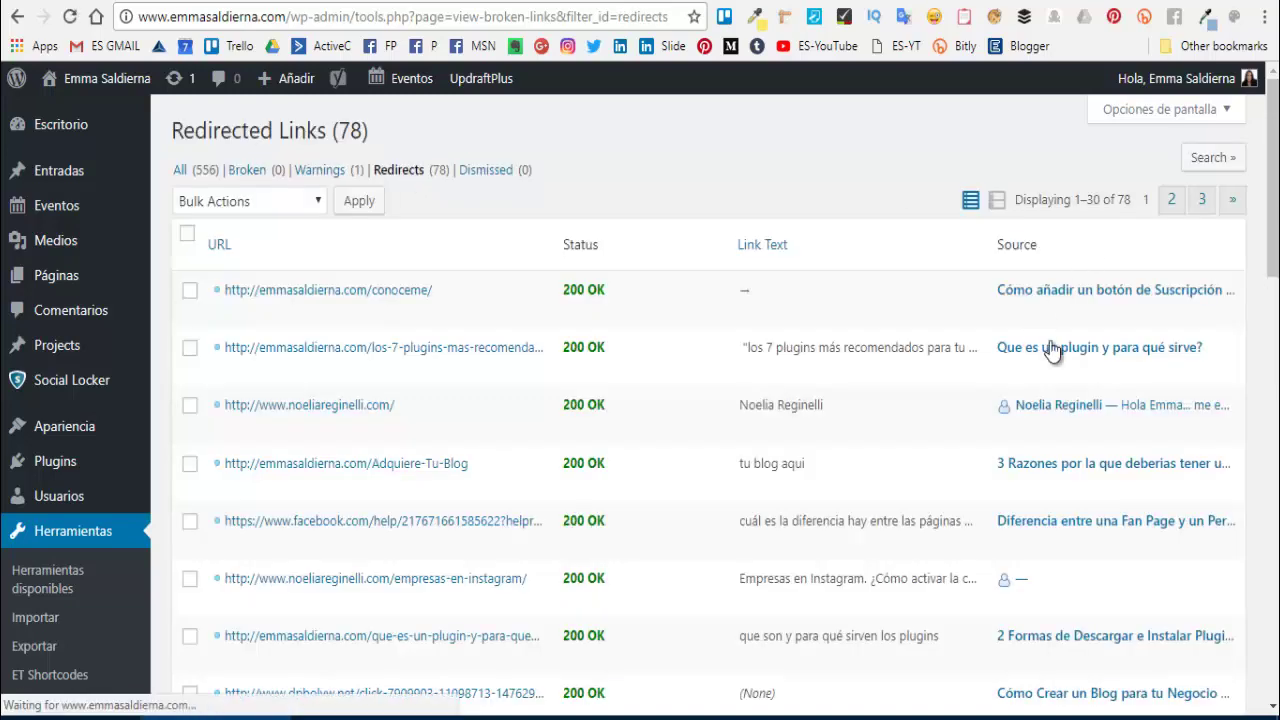
pyautogui.moveTo(1096, 304)
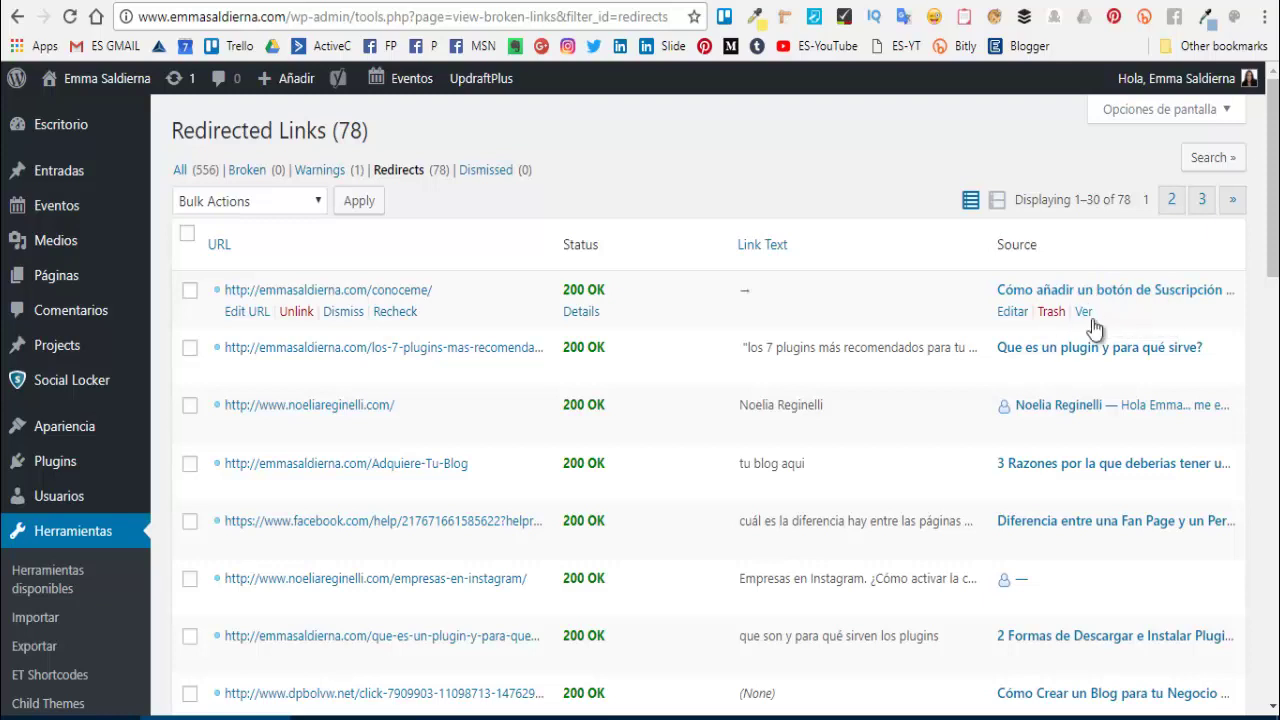
pyautogui.click(1085, 314)
pyautogui.rightClick(1087, 316)
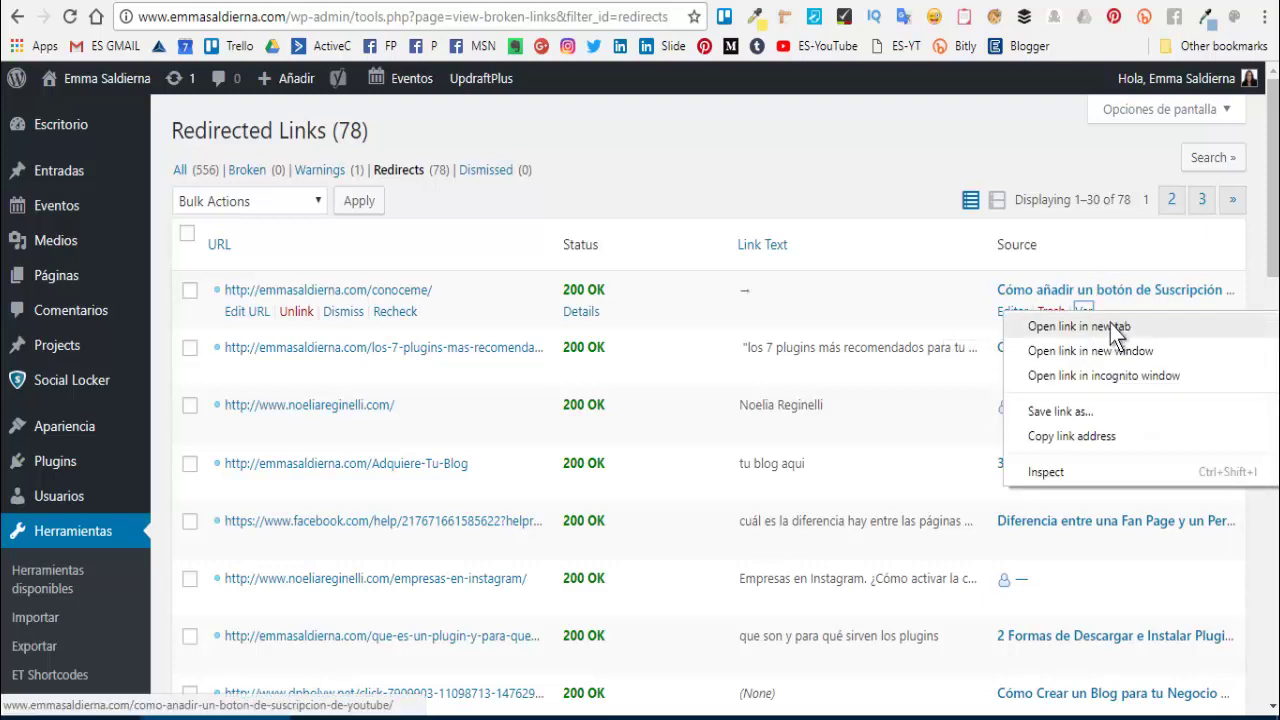
pyautogui.click(1096, 326)
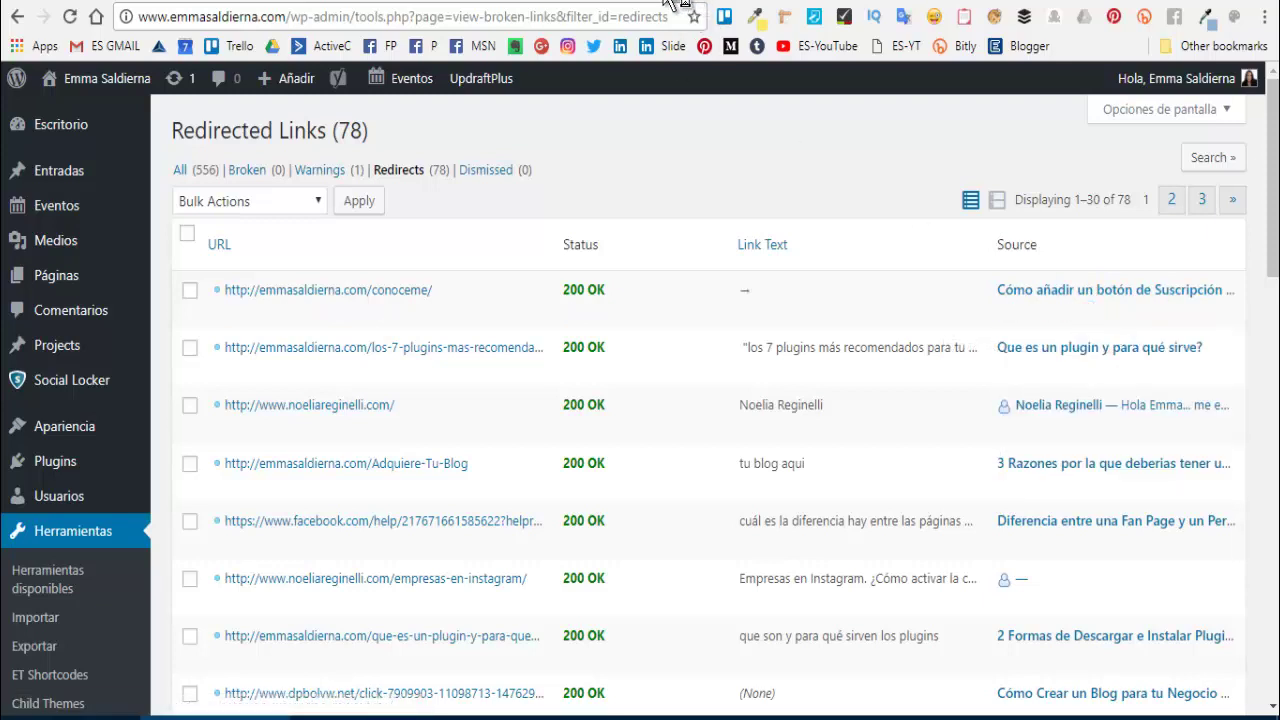
pyautogui.click(672, 4)
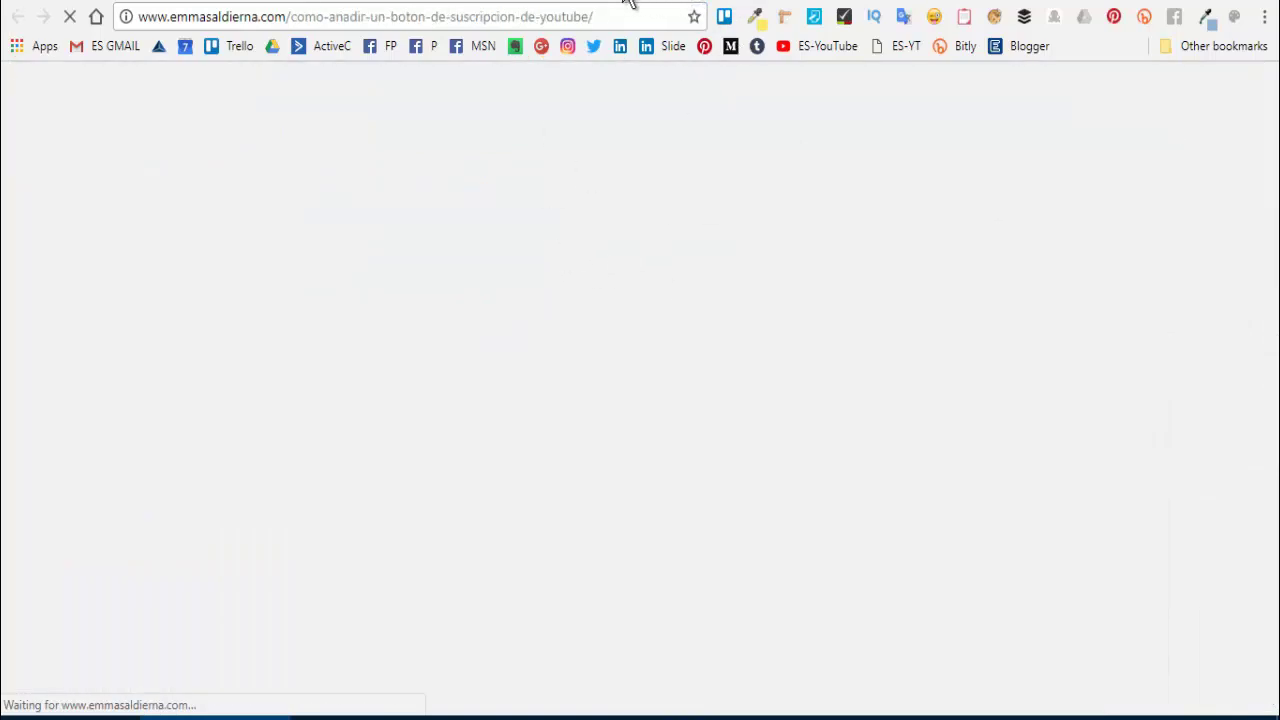